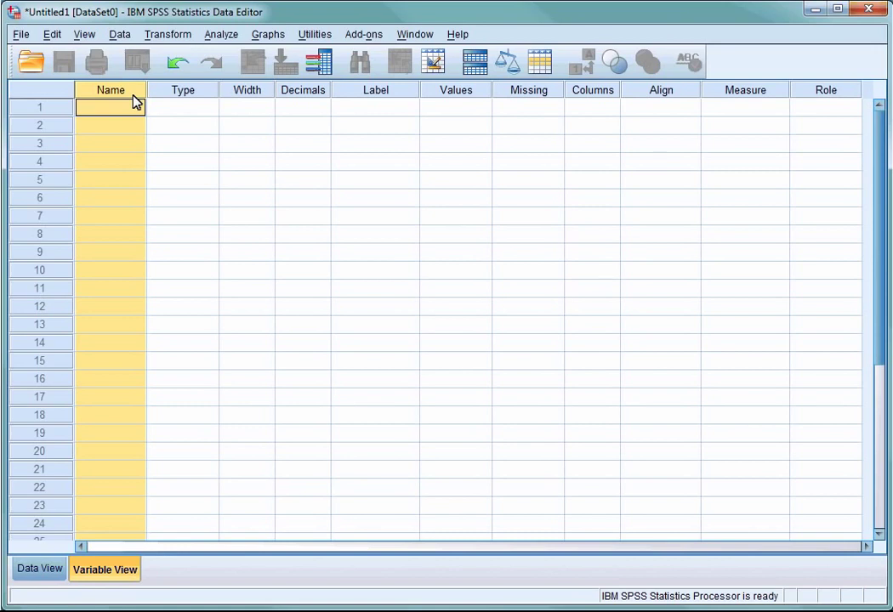
Step: Define the first variable with the name id_number
text(idnumber)
key(Return)
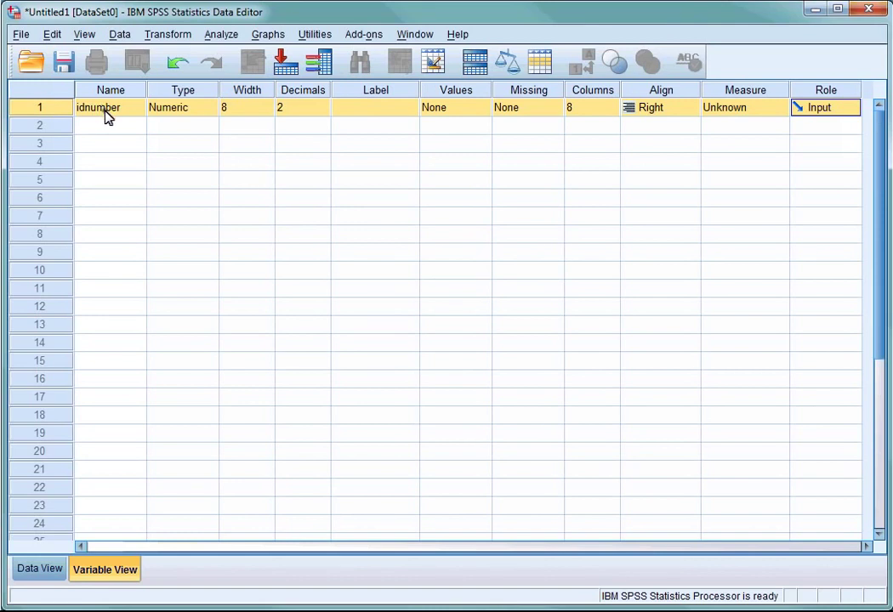
click(105, 119)
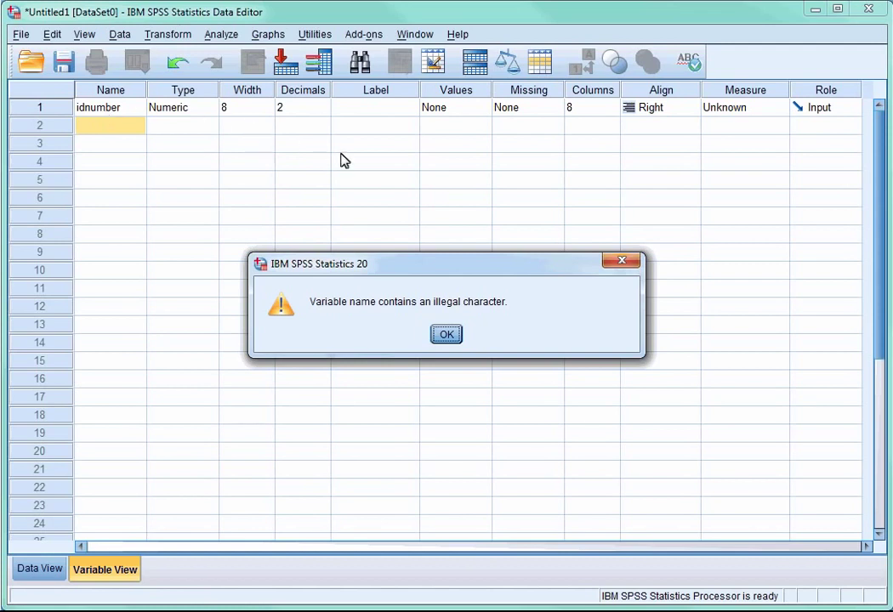
click(447, 335)
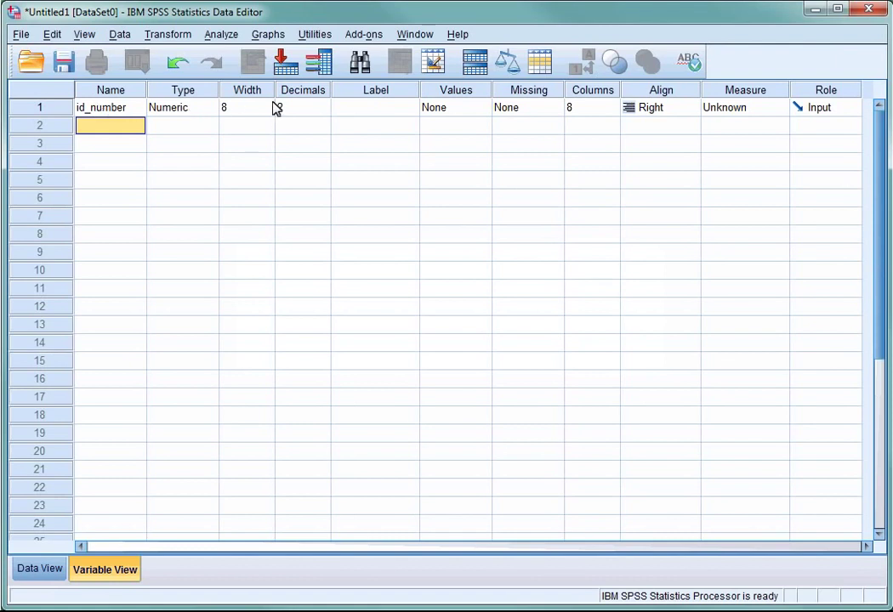
click(384, 92)
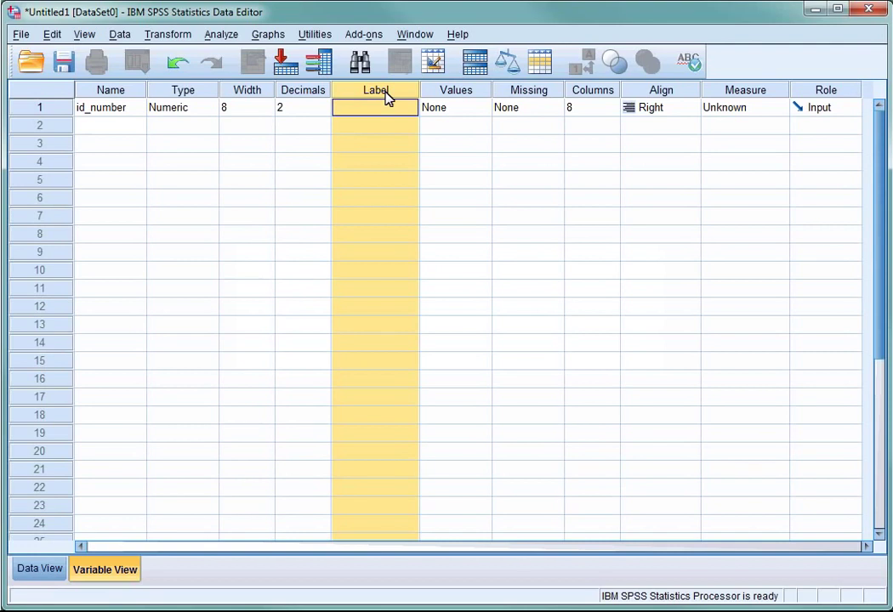
click(122, 97)
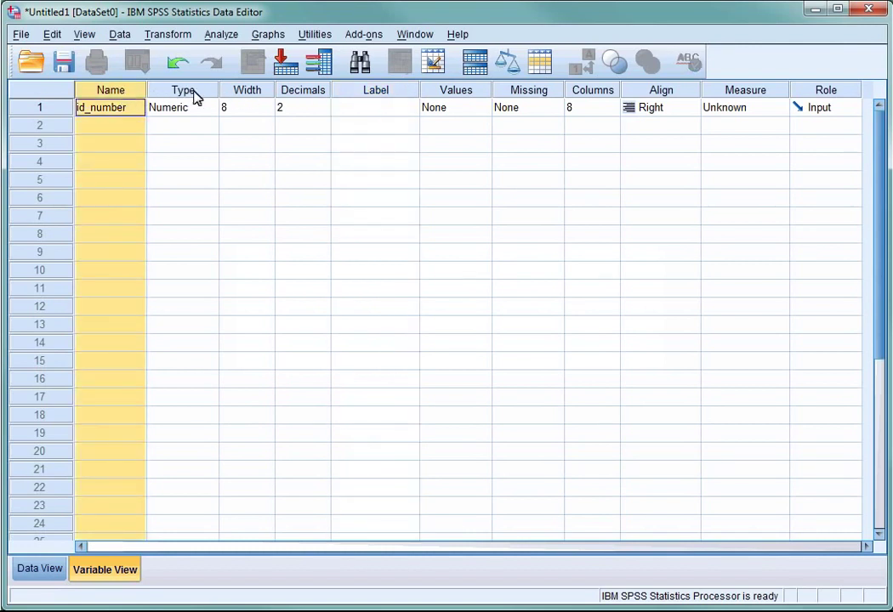
click(376, 91)
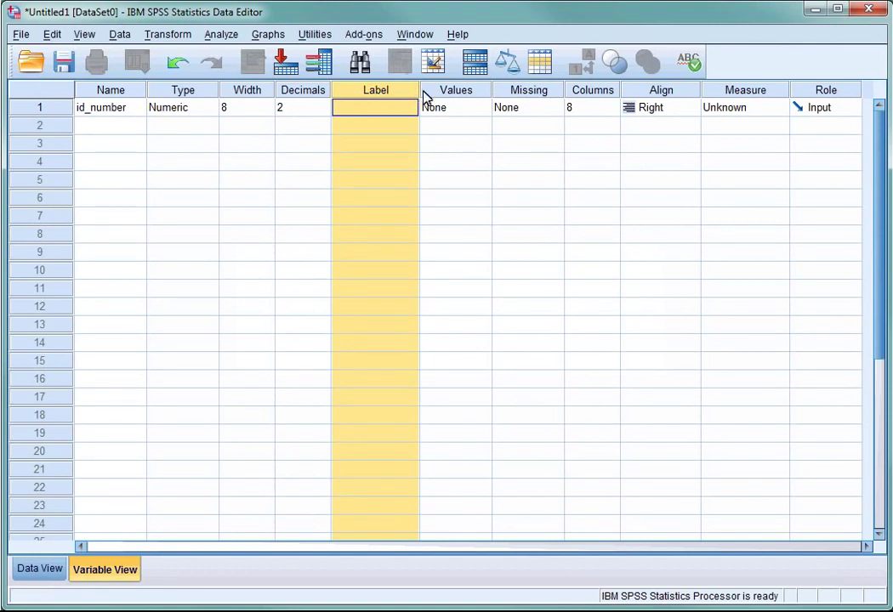
click(466, 91)
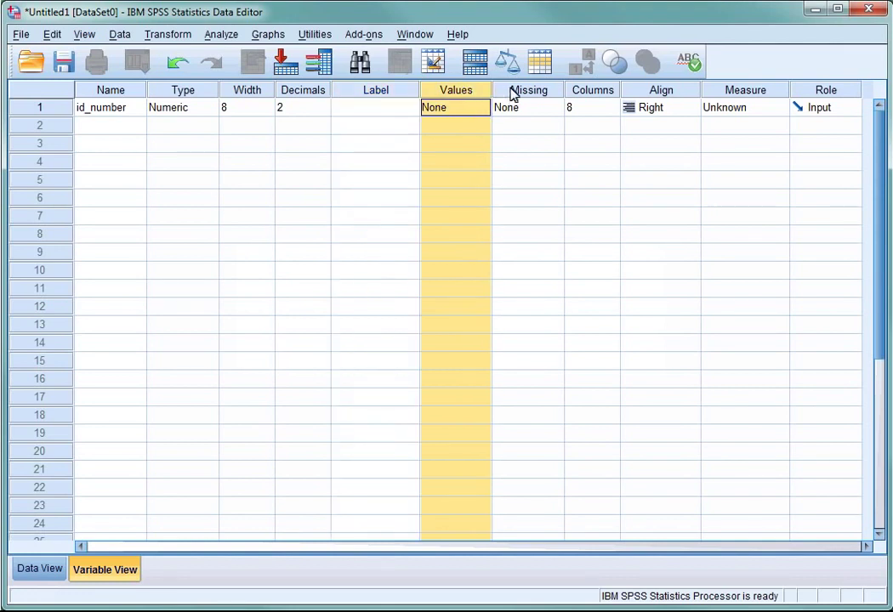
click(532, 92)
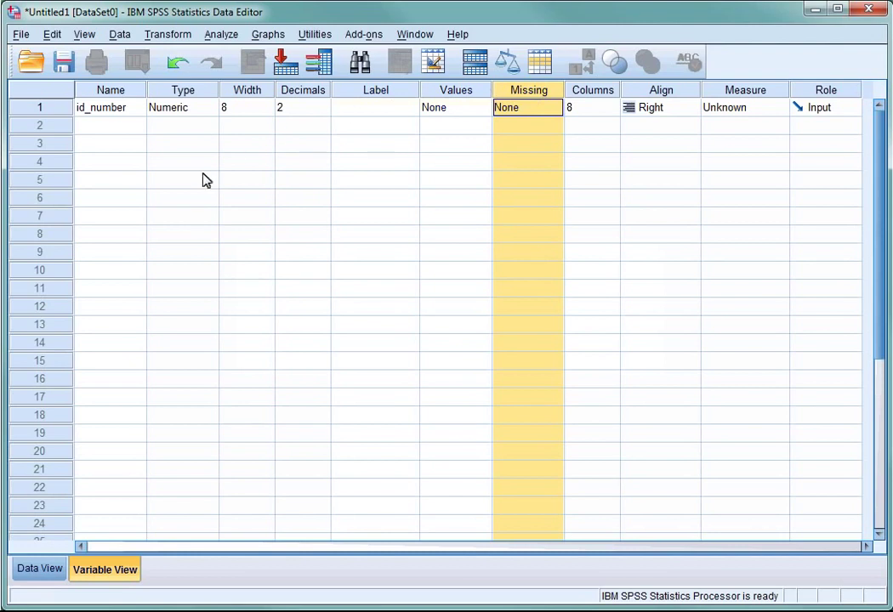
Step: Enter 1 as the id_number value of the first case in the data sheet
click(40, 569)
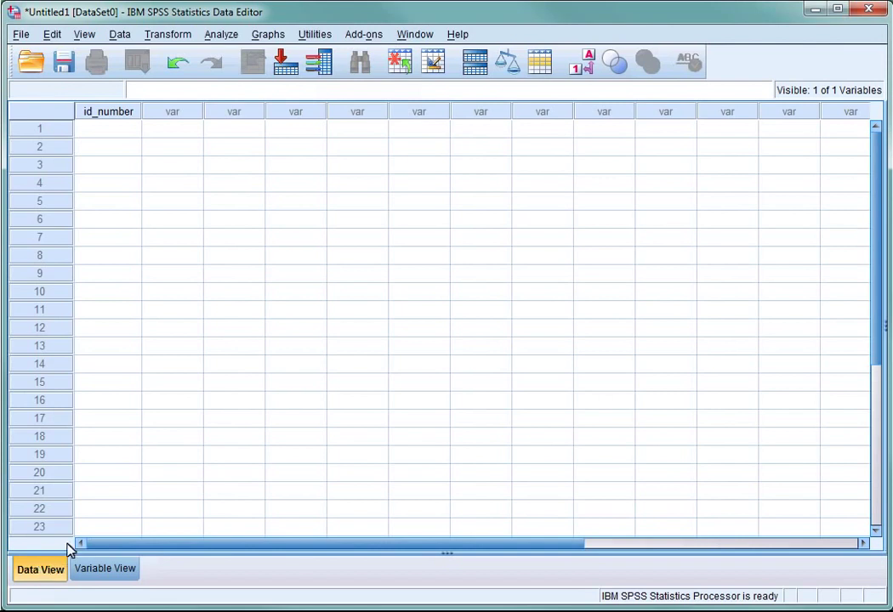
click(110, 112)
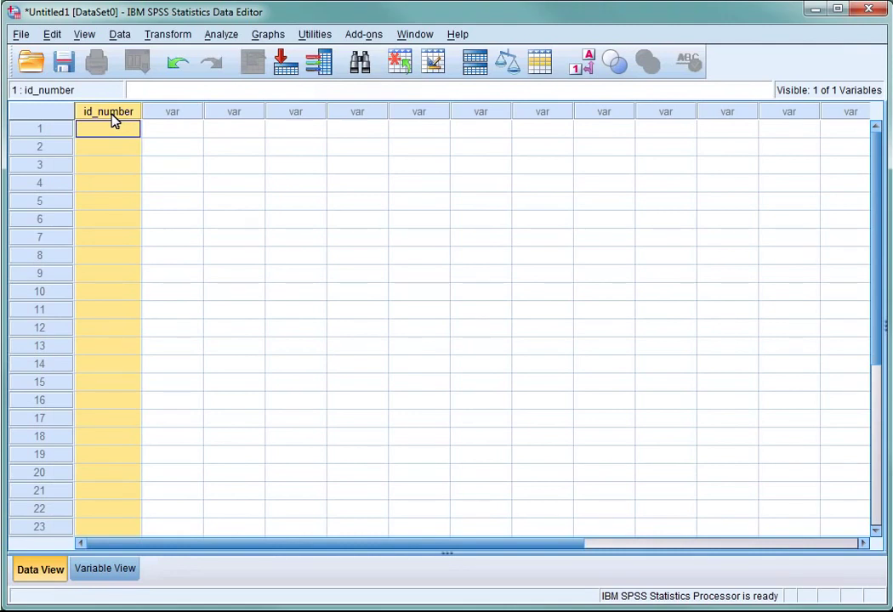
click(113, 132)
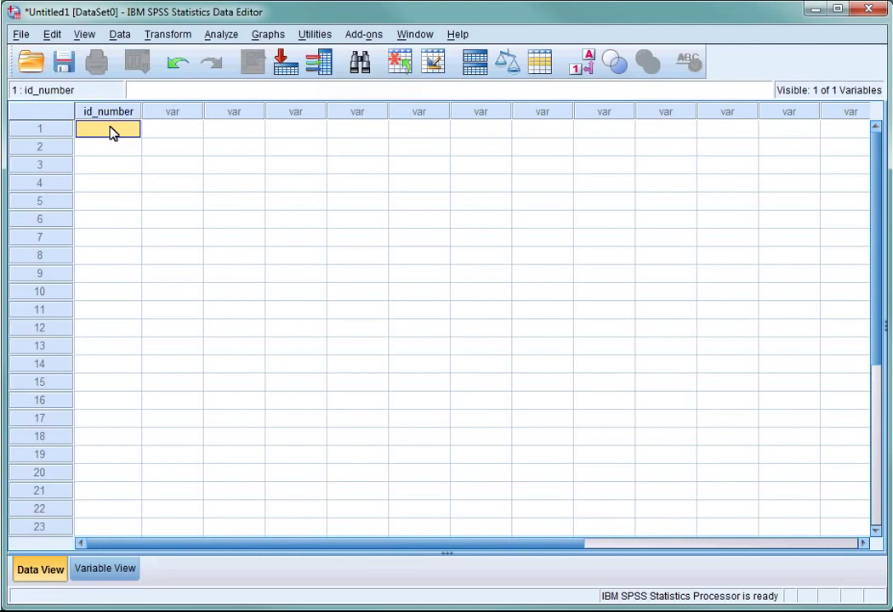
text(1)
key(Return)
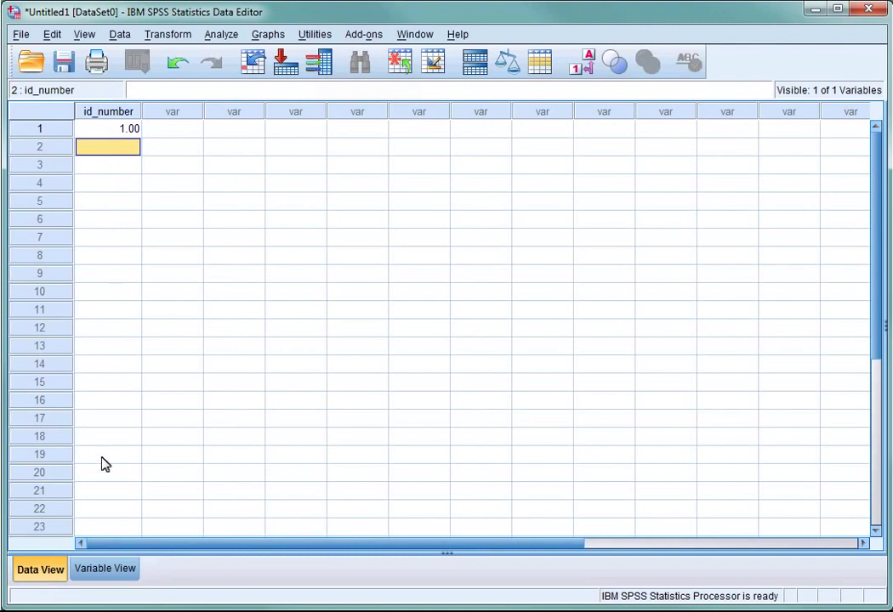
Step: Set the id_number variable to 0 decimals and fill in its values 2 to 10 for the remaining cases
click(105, 570)
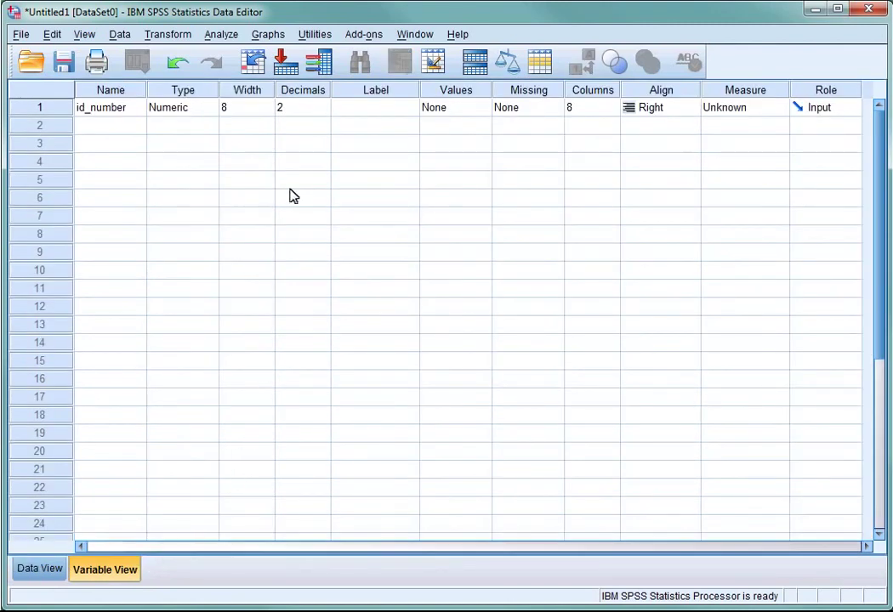
click(294, 92)
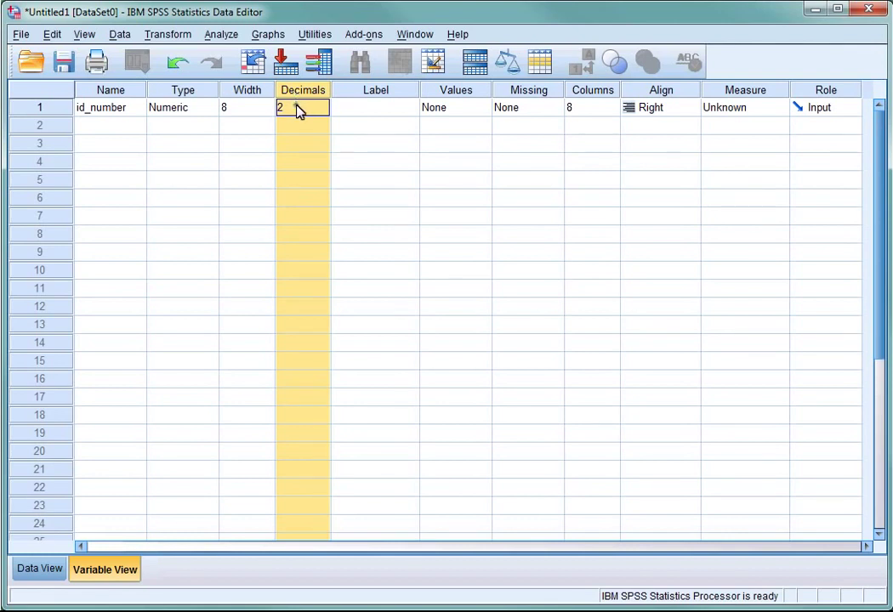
click(297, 109)
text(0)
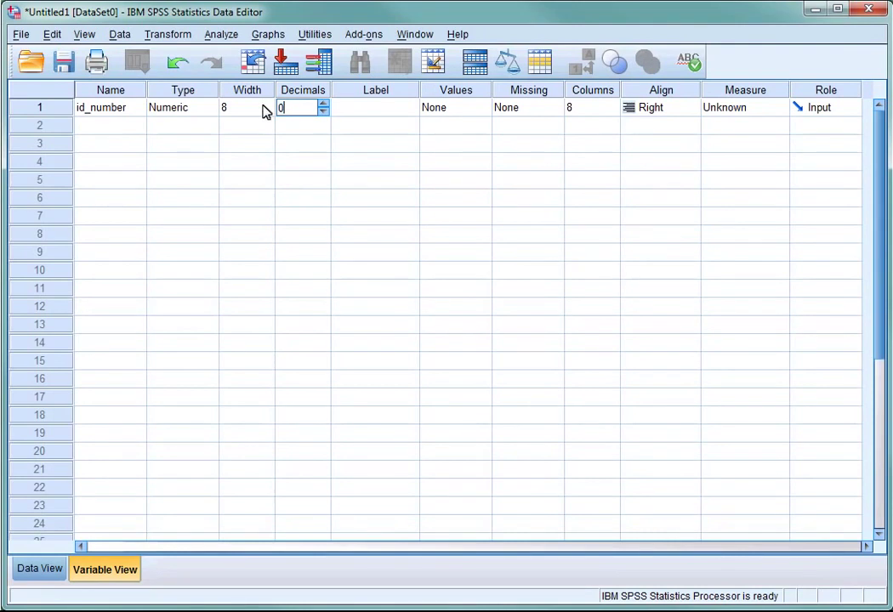
click(323, 105)
click(324, 104)
click(323, 111)
click(323, 111)
click(40, 569)
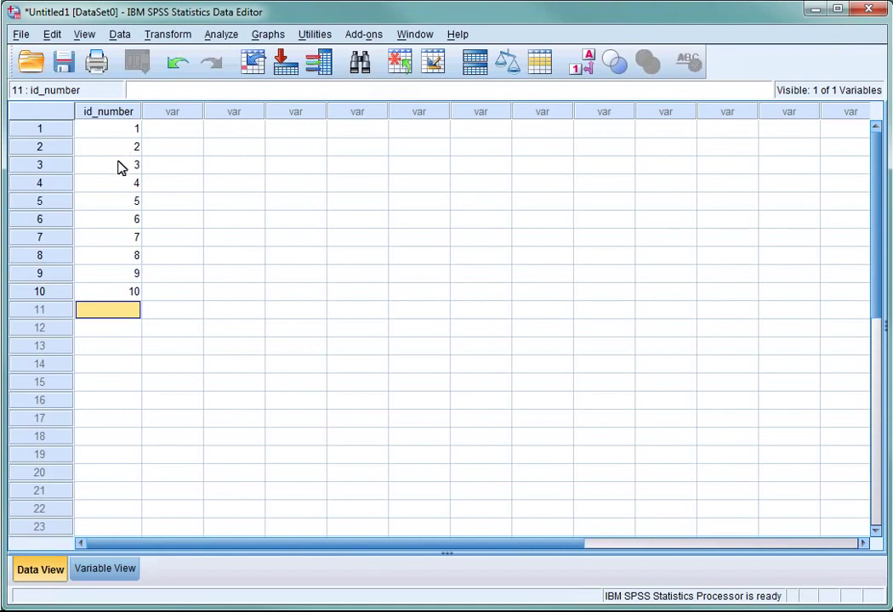
Step: Add a second variable named age and give it the label "age in years"
click(105, 569)
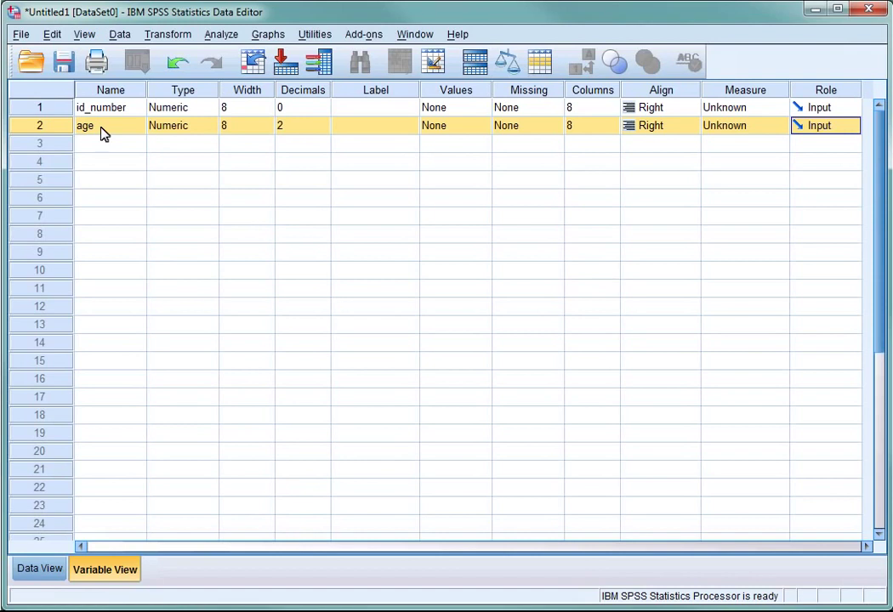
click(358, 127)
text(age in years)
key(Return)
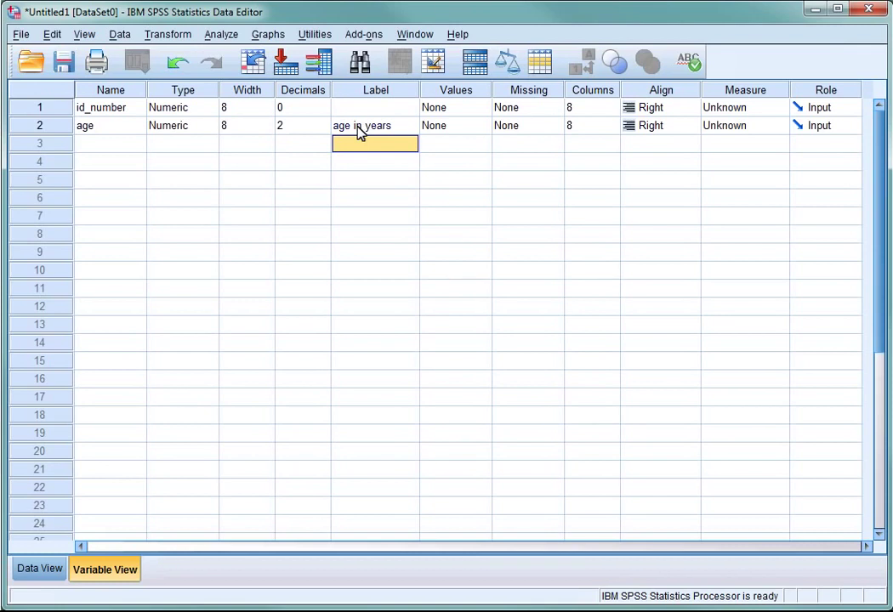
Step: Set age to 0 decimals and enter 23, 52, 64, 16, 48, 63, 65, 32, 42, 56 for cases 1 to 10
click(314, 132)
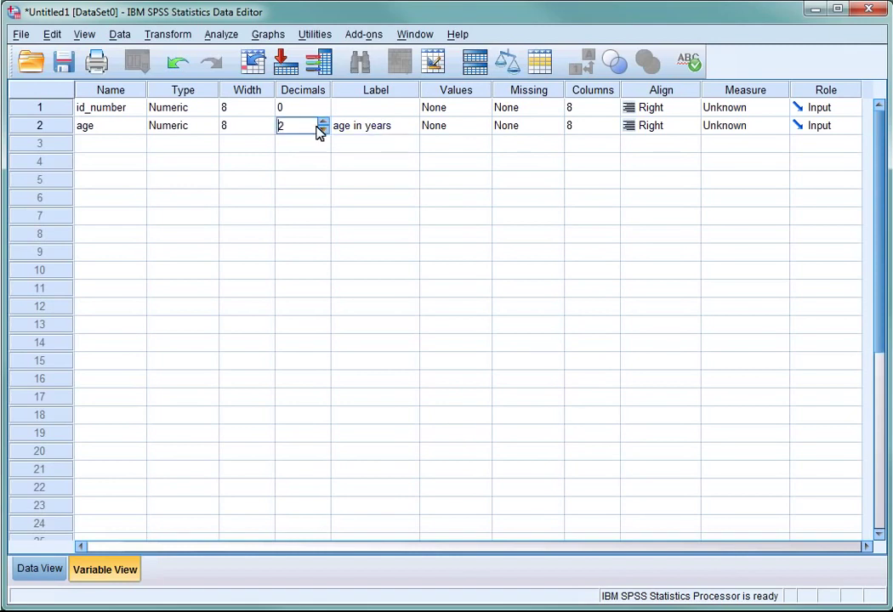
click(322, 131)
click(322, 131)
click(38, 568)
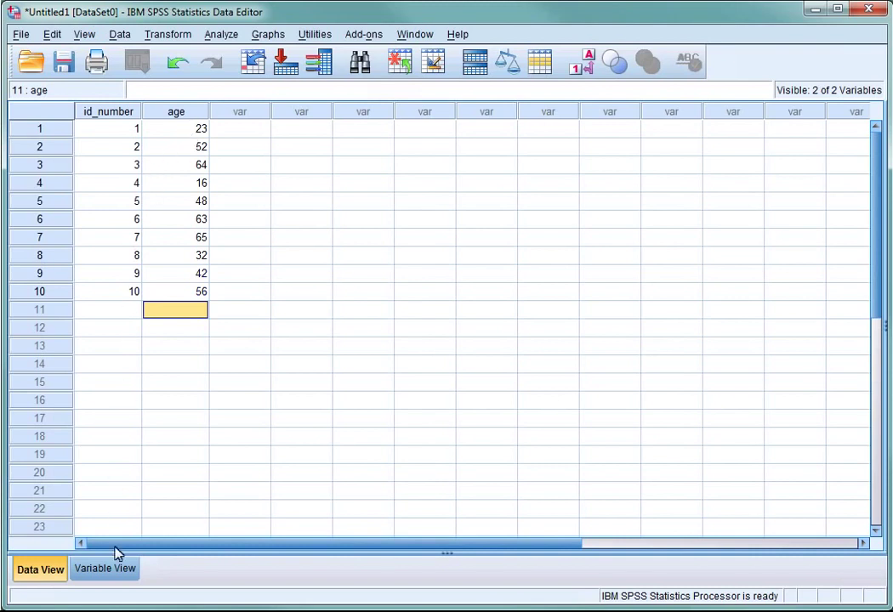
Step: Add a third variable named sex with the label "sex" and 0 decimals
click(116, 575)
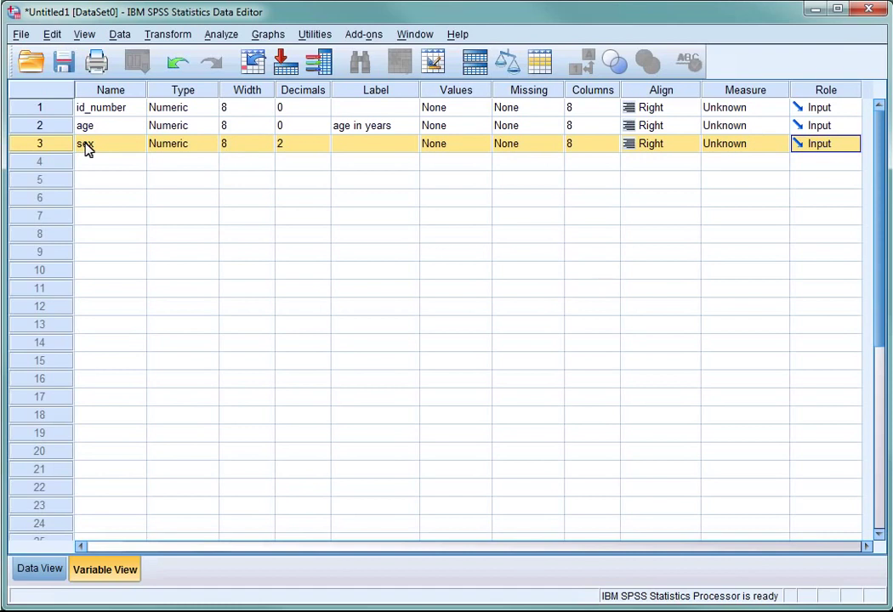
click(364, 143)
text(sex)
key(Return)
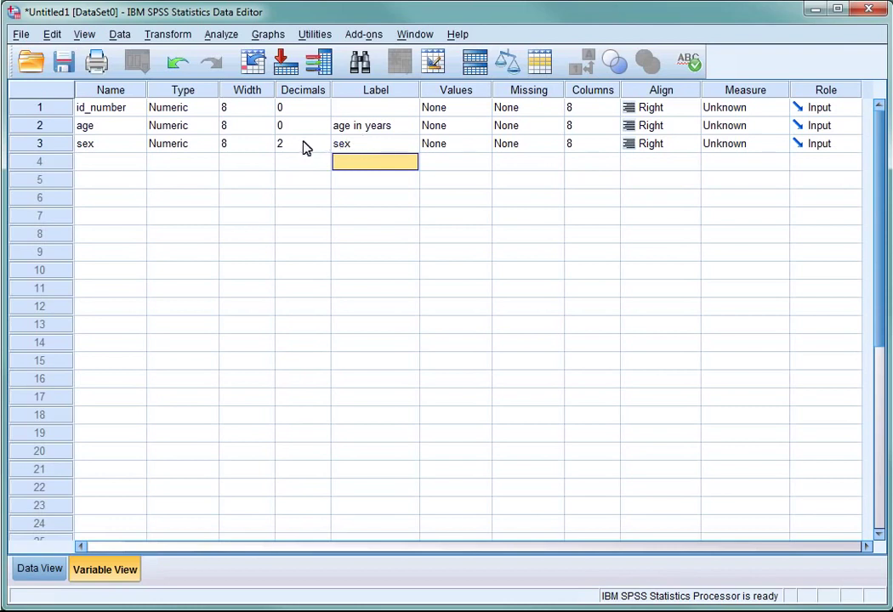
click(303, 146)
click(323, 148)
click(323, 148)
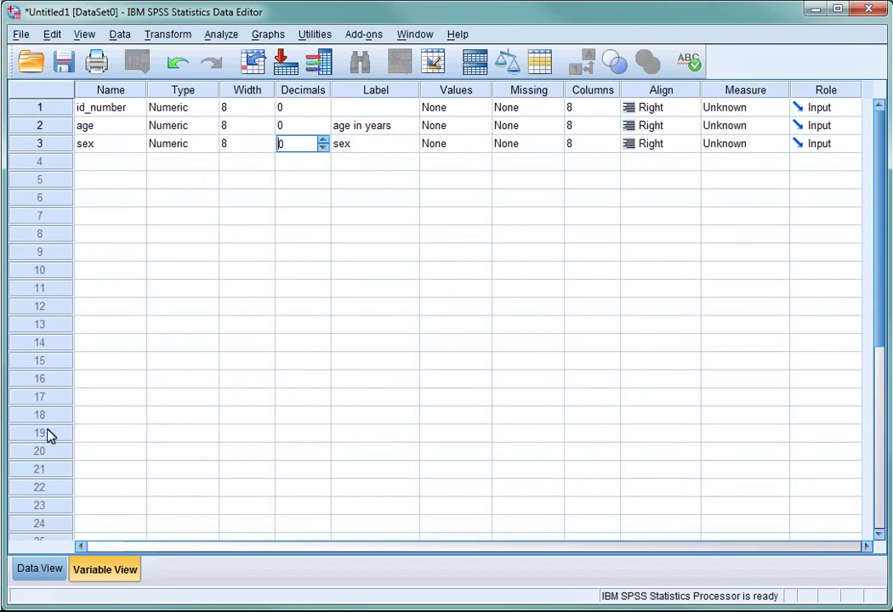
Step: Show the case data and select the first case's sex value
click(40, 569)
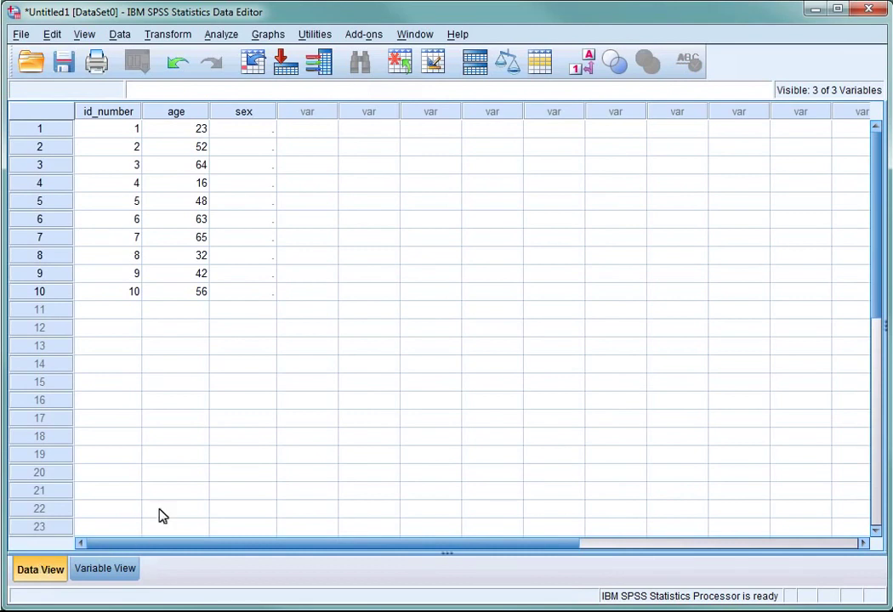
click(245, 130)
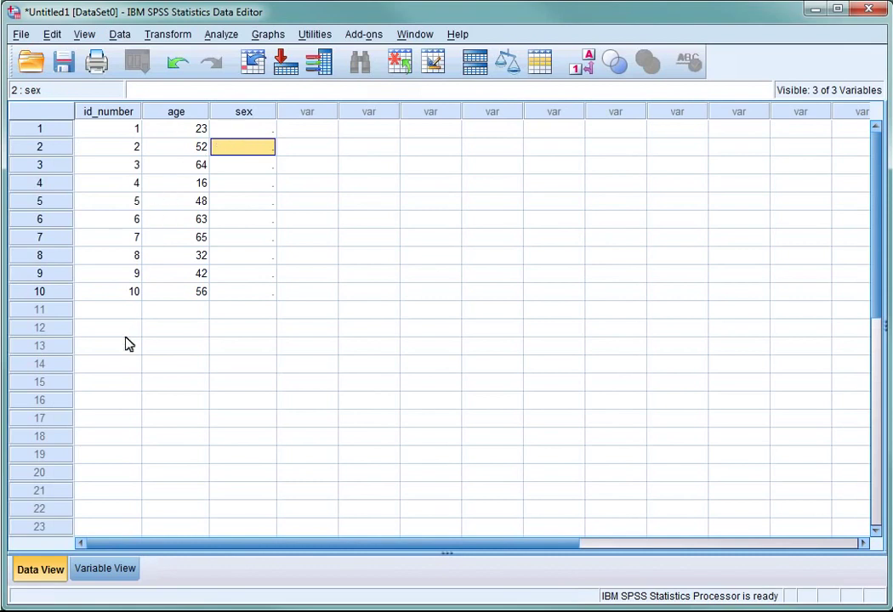
Step: Add a value label to the sex variable that defines 1 as "female"
click(105, 569)
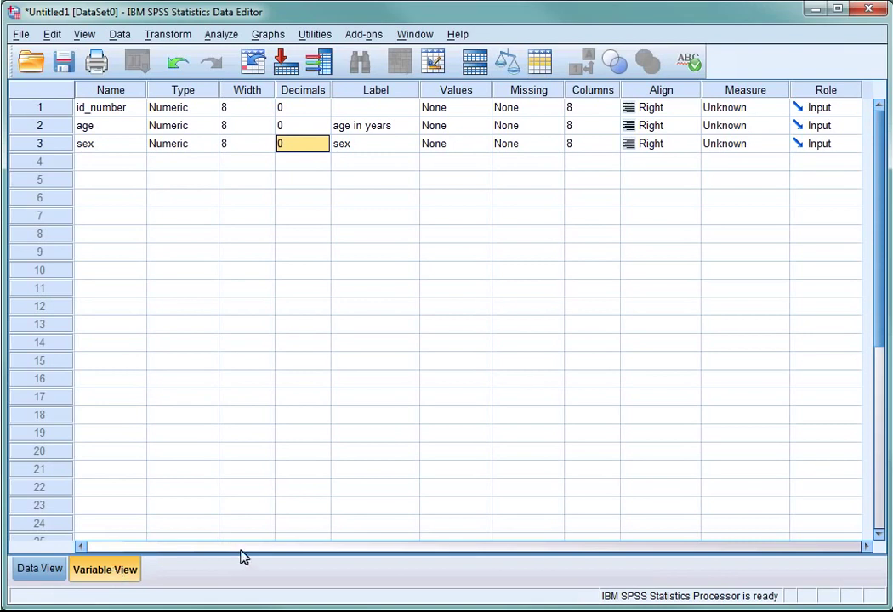
click(468, 147)
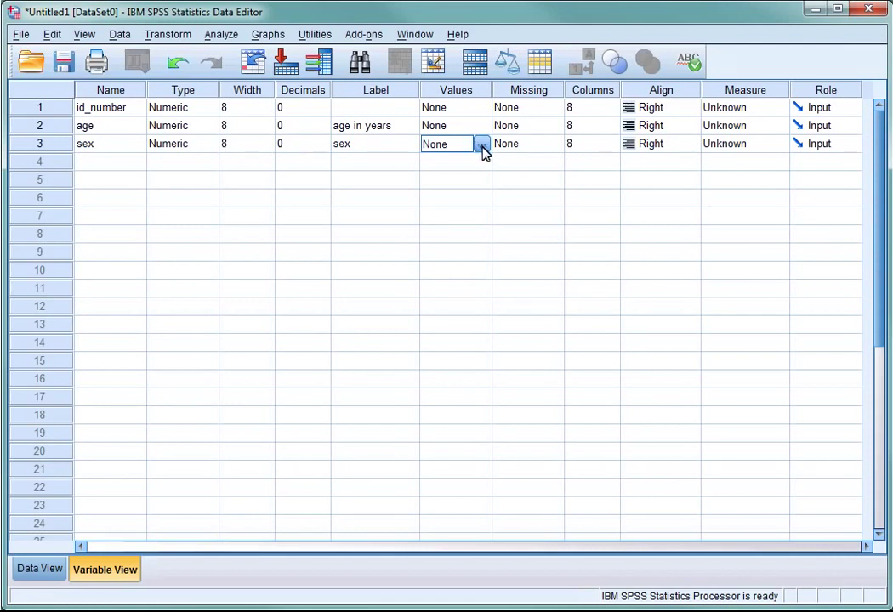
click(481, 148)
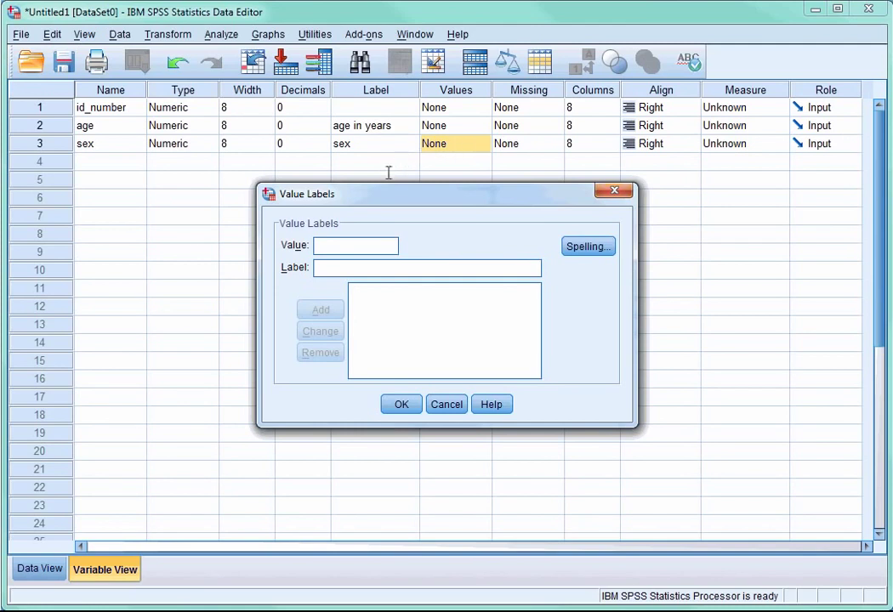
text(1)
click(350, 268)
text(female)
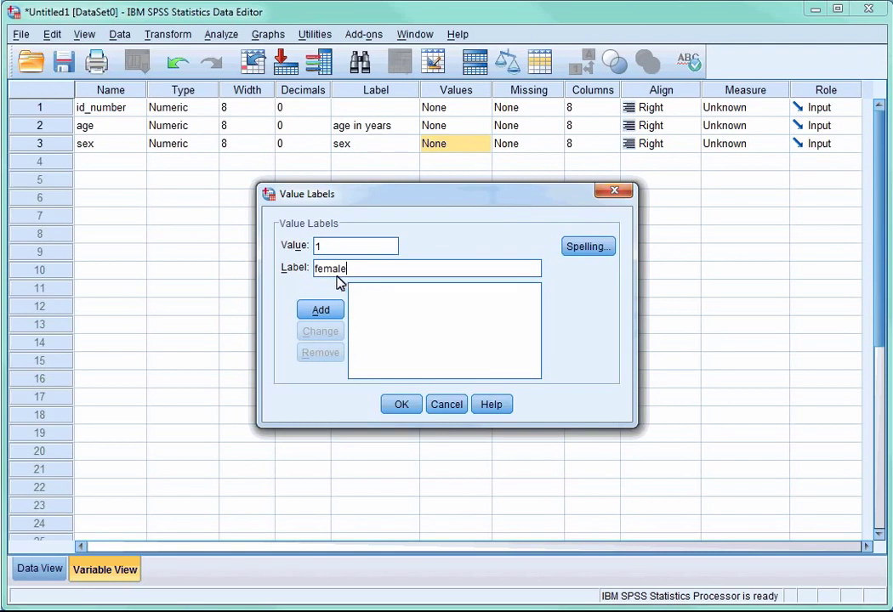
click(320, 311)
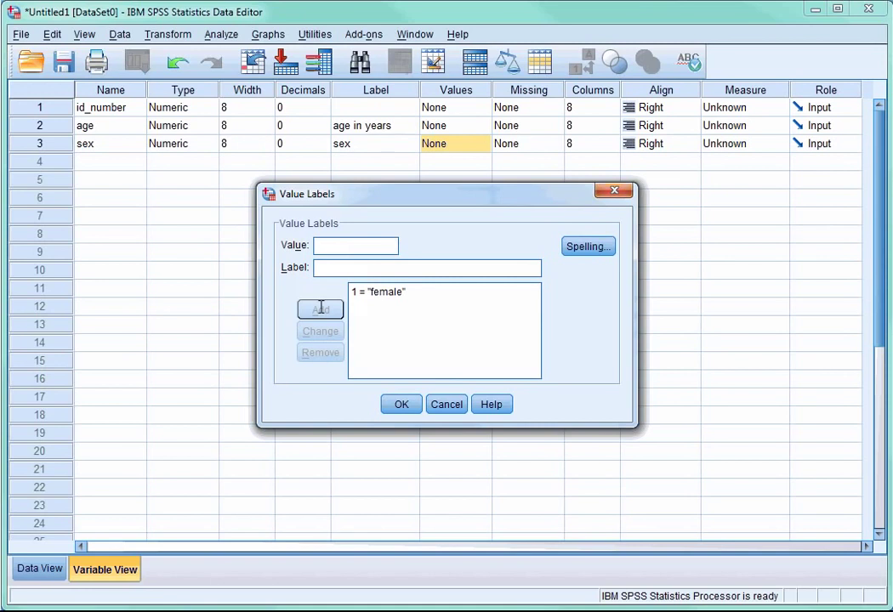
Step: Add the value label "male" for 0 and apply the value labels to the sex variable
click(337, 247)
text(0)
click(319, 269)
text(male)
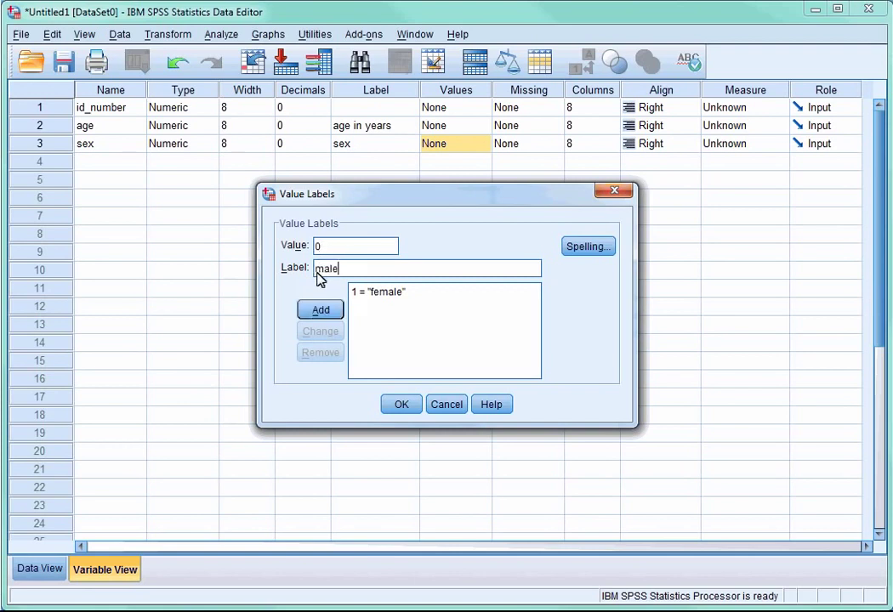
click(319, 309)
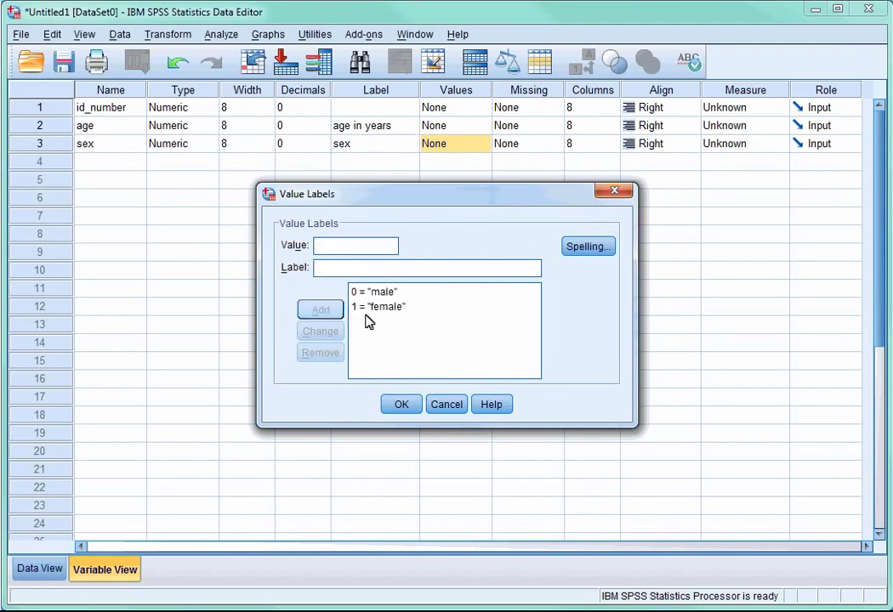
click(399, 405)
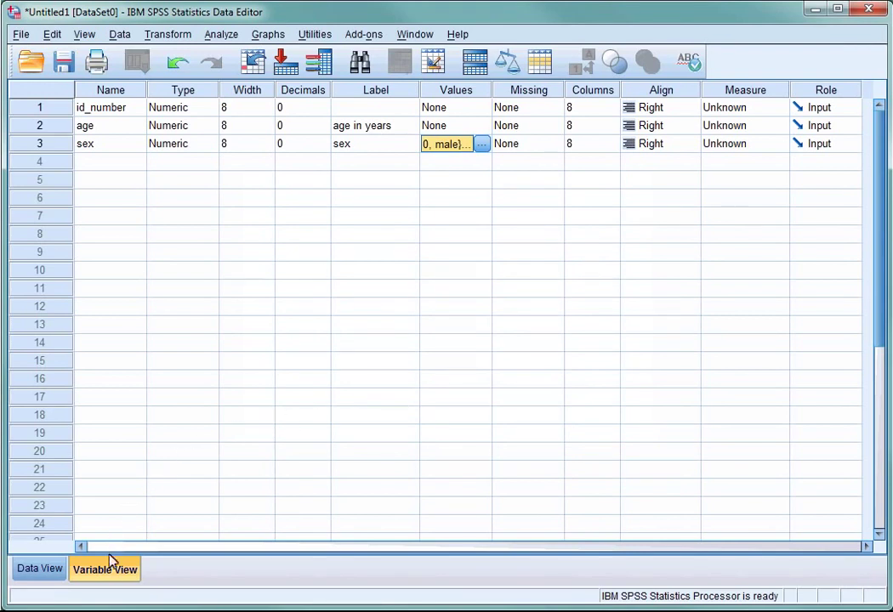
Step: Enter sex values 1, 0, 0, 0, 1, 1, 0, 1, 0, 0 for cases 1 to 10 and return to the variable definitions
click(43, 570)
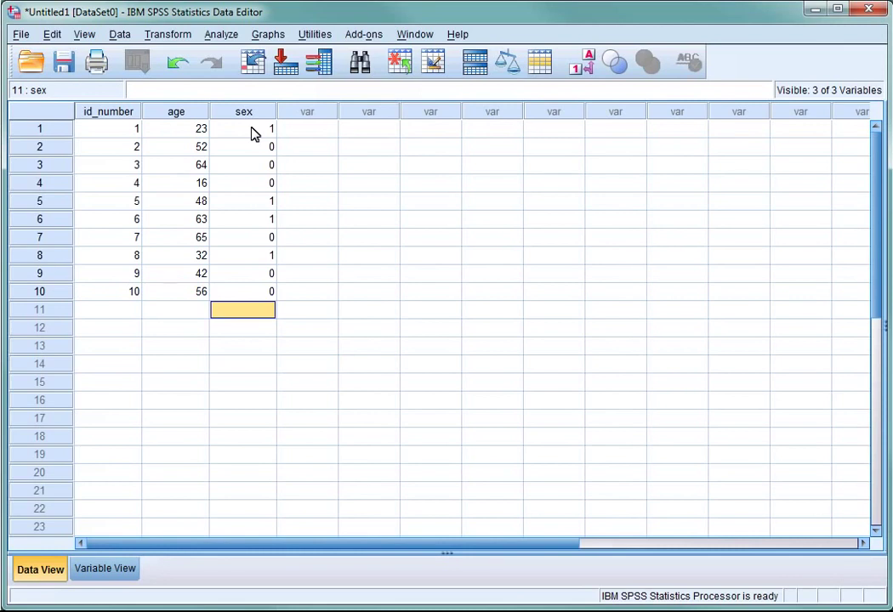
click(105, 568)
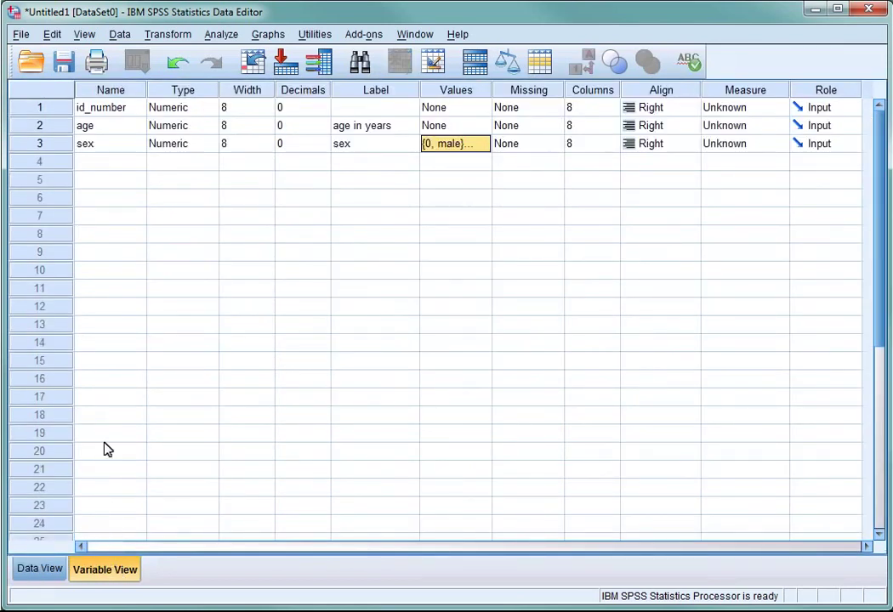
Step: Define a fourth variable named class with the label NS-SEC
click(104, 163)
text(cl)
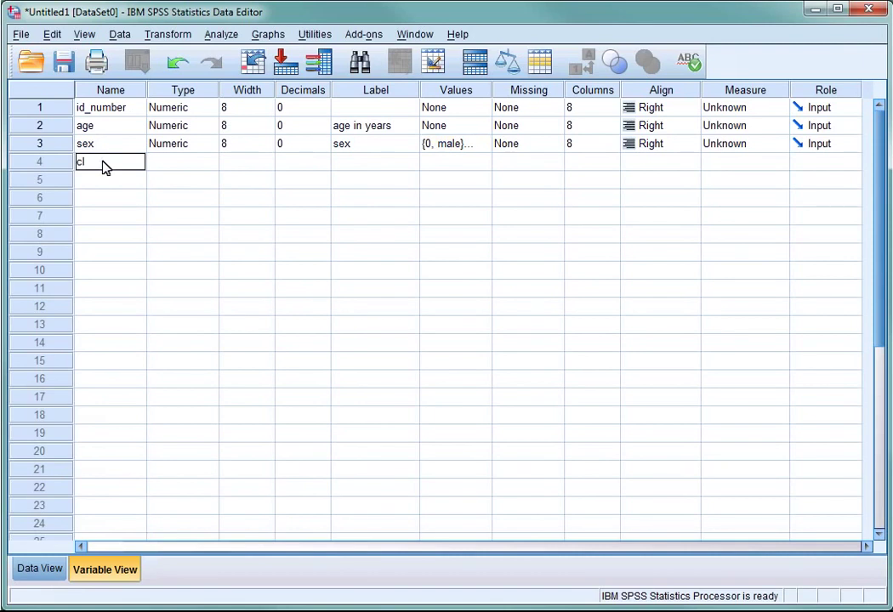
text(ass)
click(318, 163)
click(323, 165)
click(323, 165)
click(356, 164)
text(NS-SEC)
key(Return)
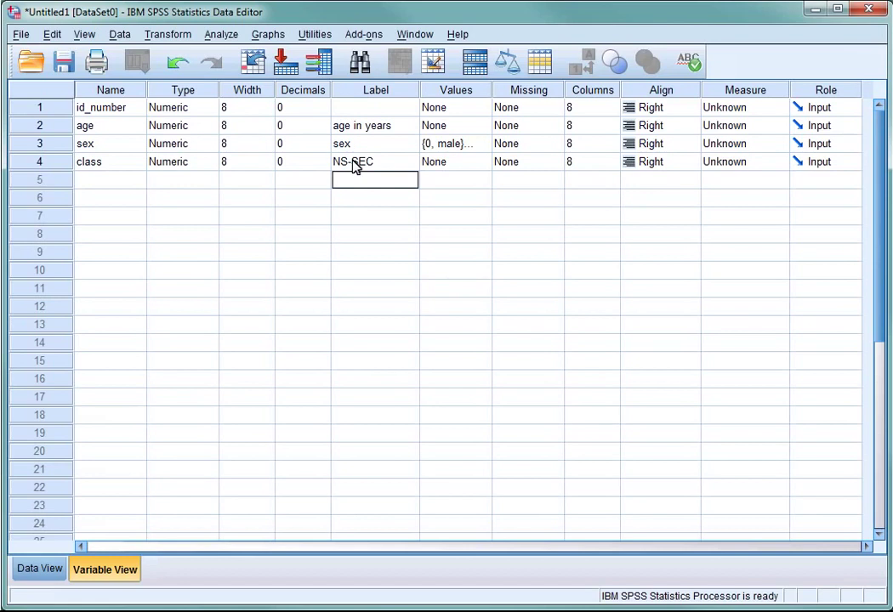
Step: Add value labels to the class variable that define 1 as "manager" and 2 as "intermediate"
click(470, 167)
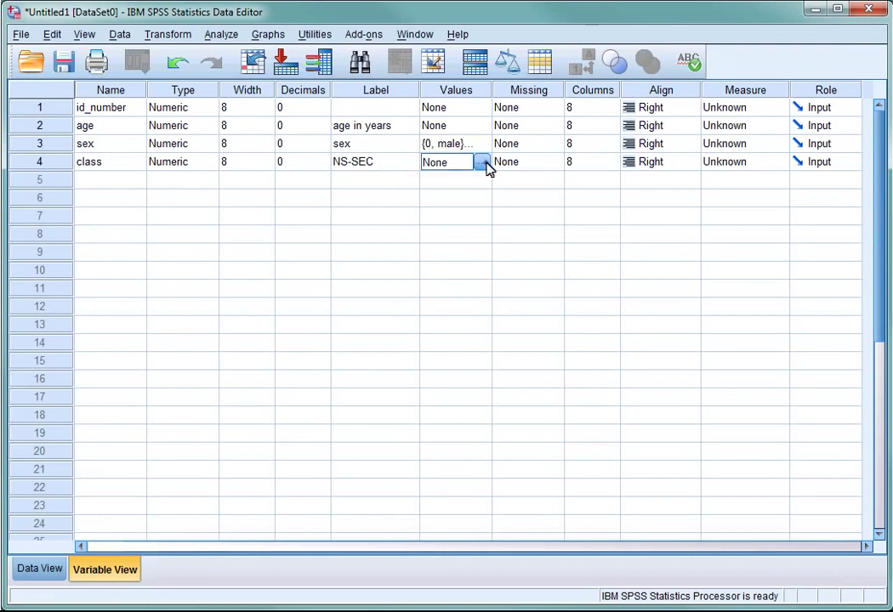
click(483, 163)
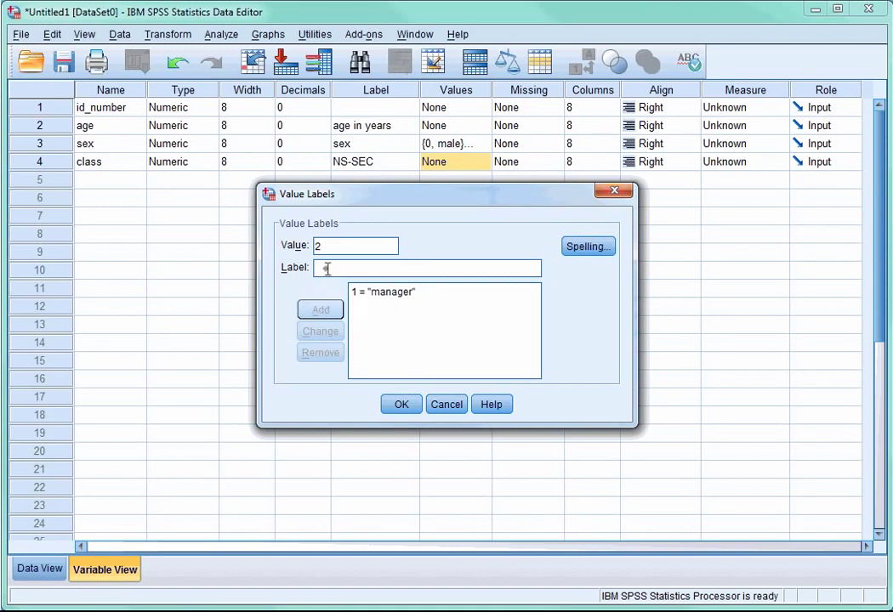
click(326, 269)
text(intermediate)
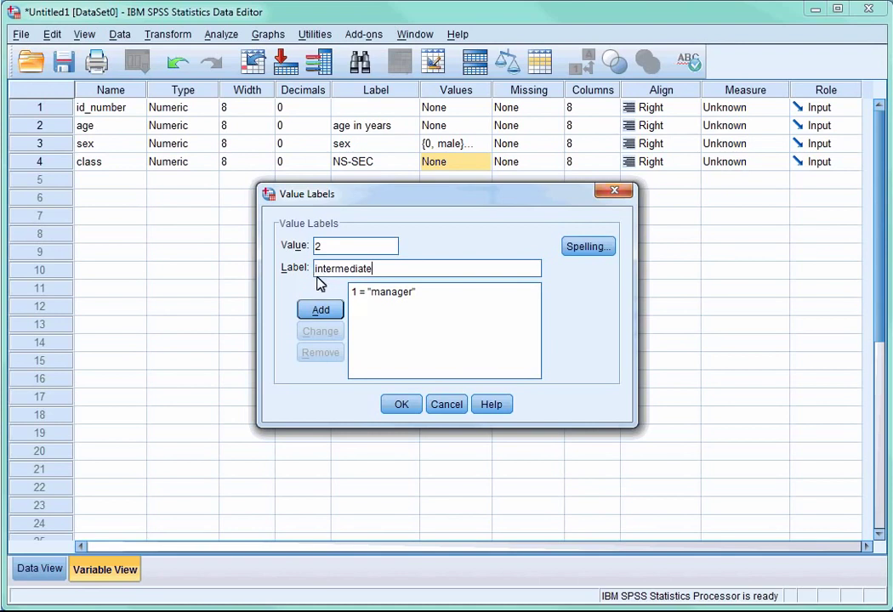
click(317, 311)
Step: Add the value label "manual" for 3 to the class variable
text(3)
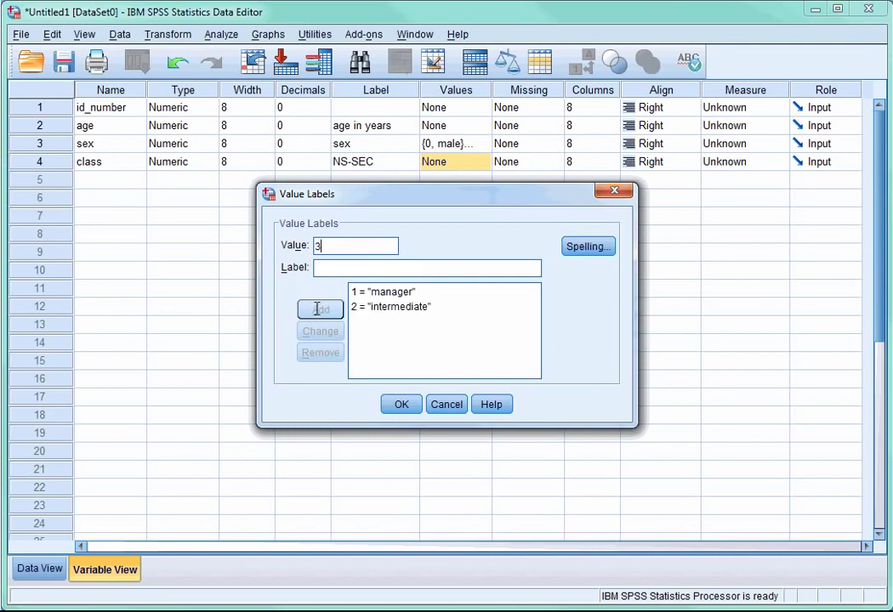
click(320, 269)
text(manual)
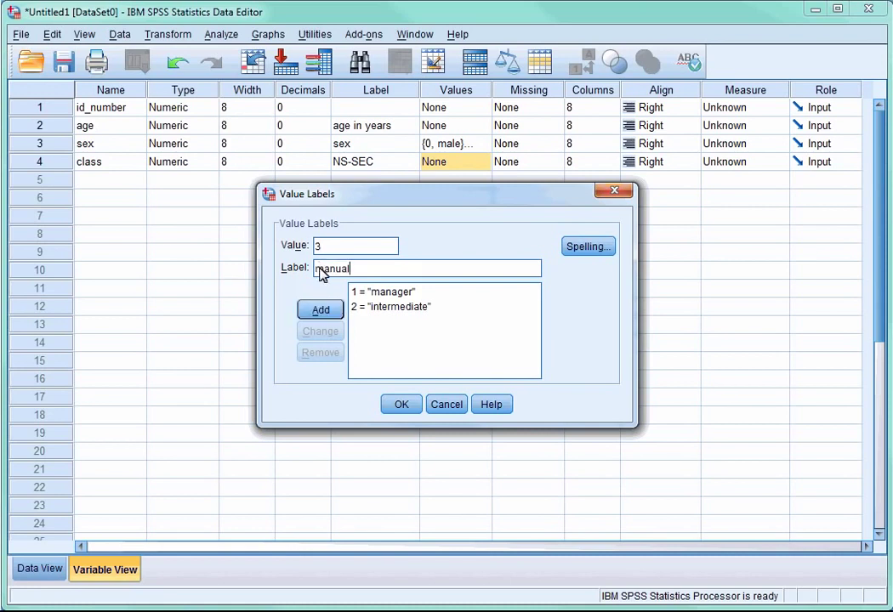
click(329, 309)
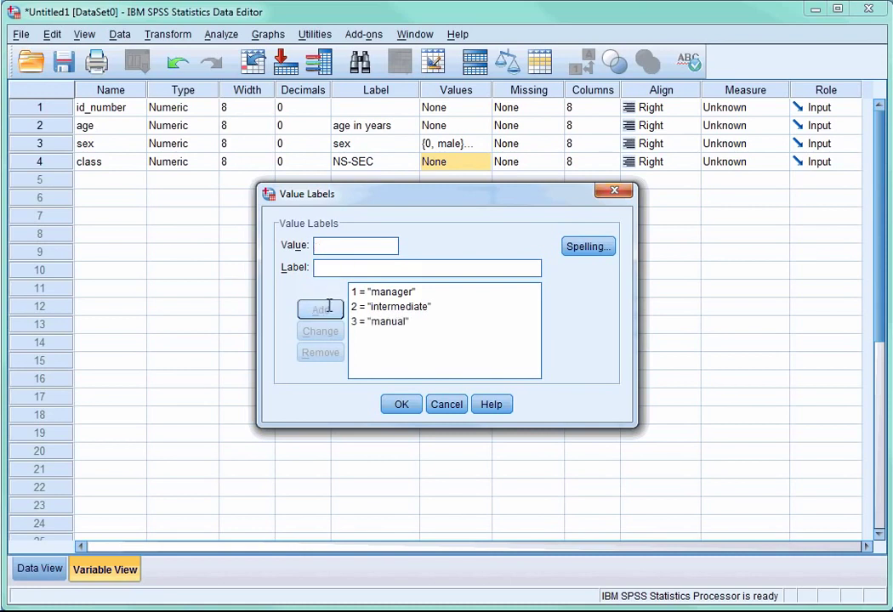
Step: Add the value label "unemployed" for 4 and apply the value labels to the class variable
click(323, 269)
text(unemployed)
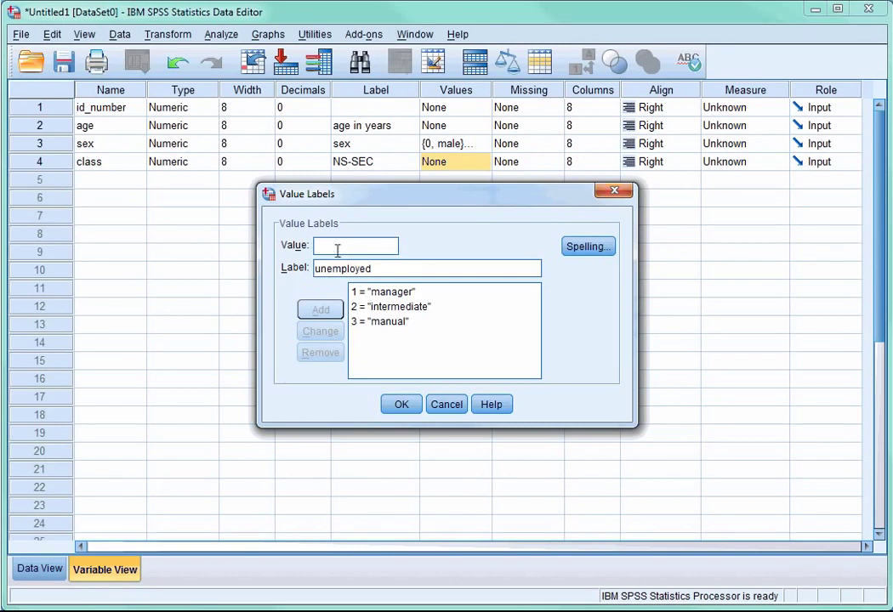
click(338, 245)
text(4)
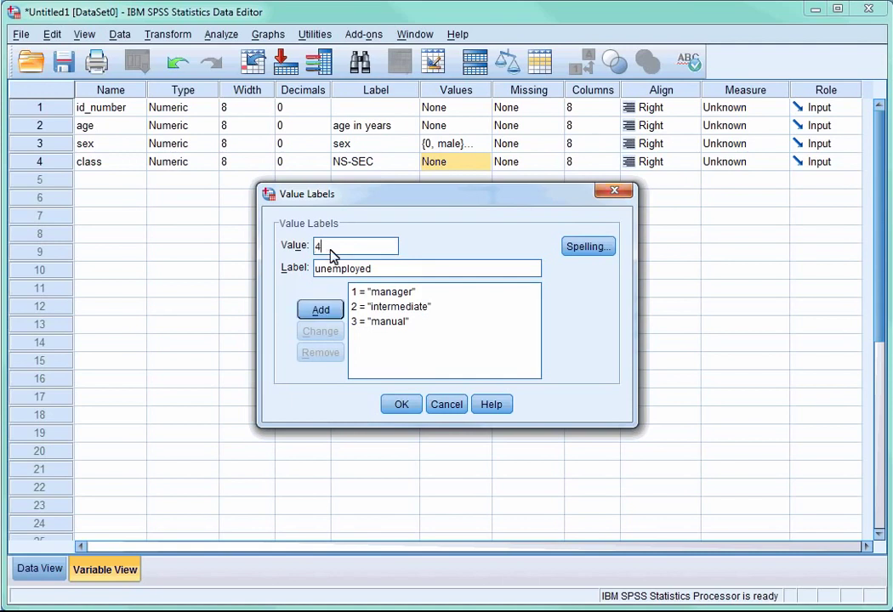
click(324, 312)
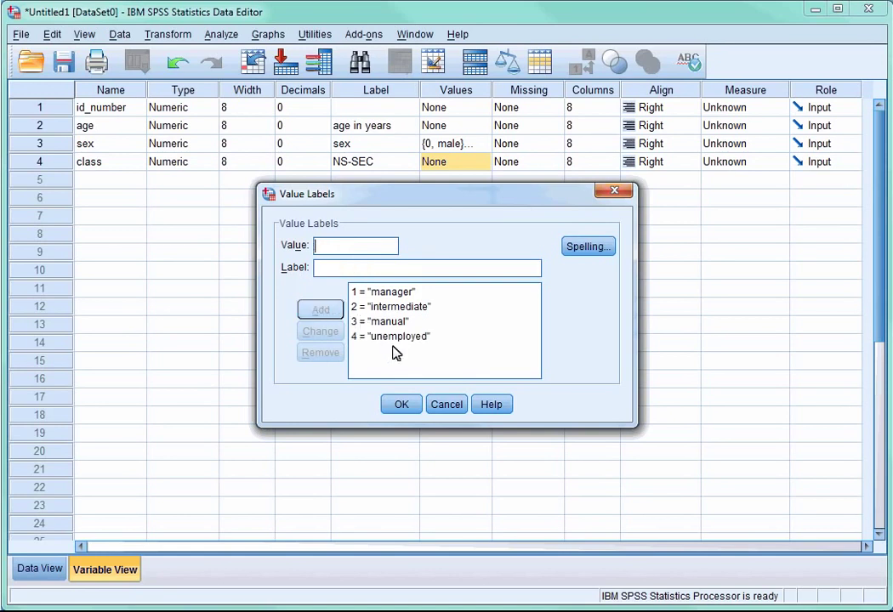
click(405, 408)
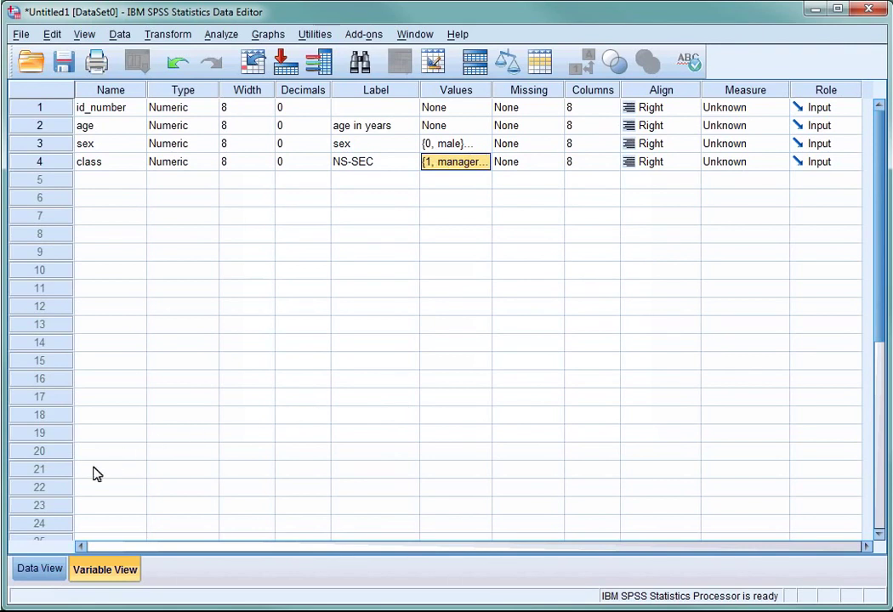
Step: Enter class values 1, 3, 4, 2 for cases 1 to 4 in the case data
click(40, 568)
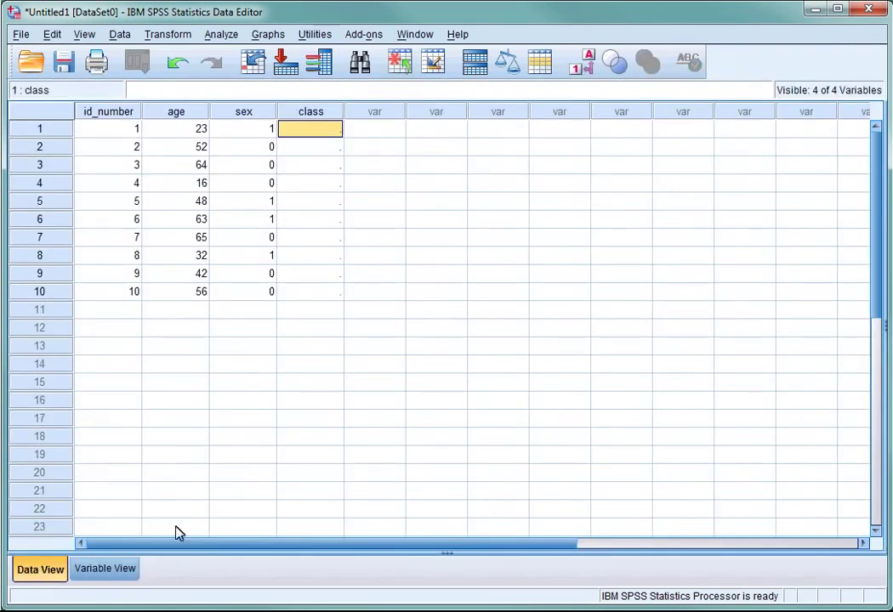
click(313, 113)
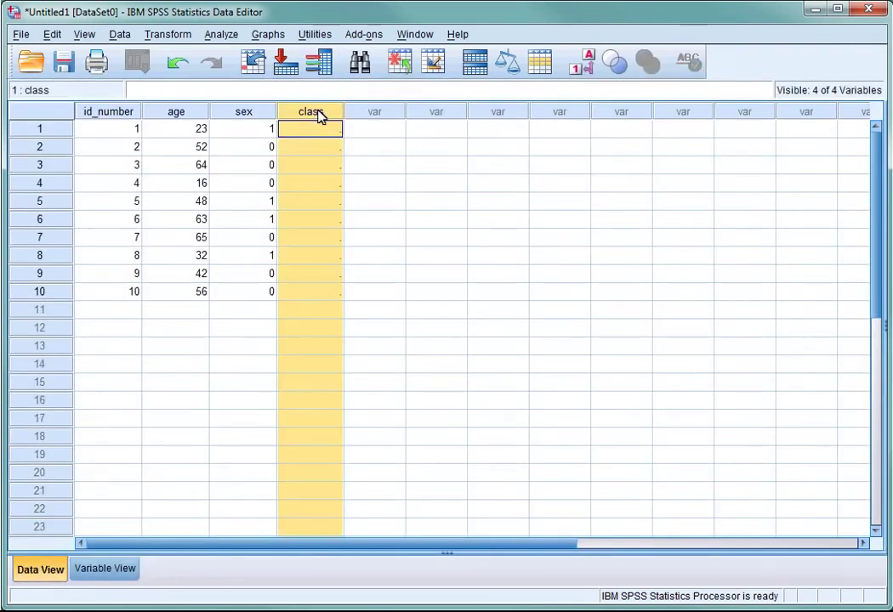
click(324, 130)
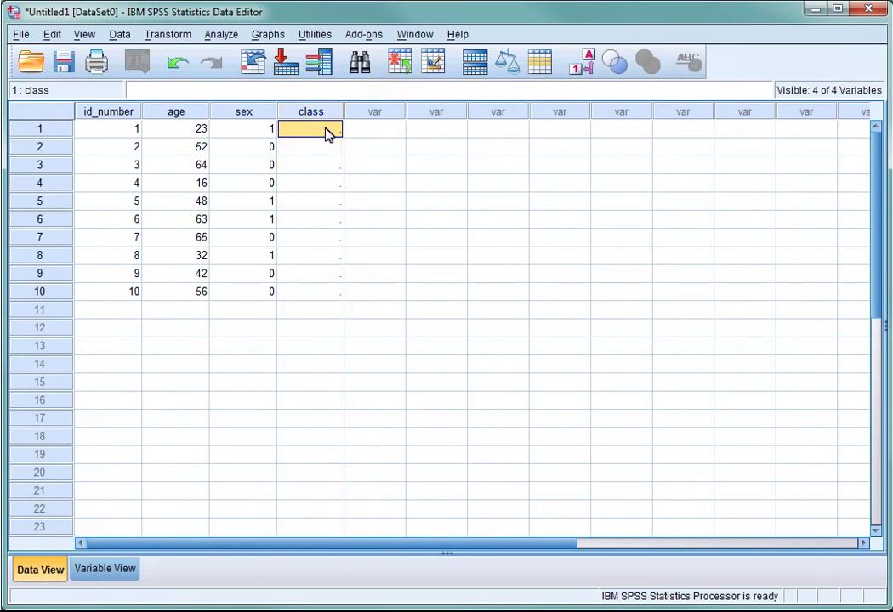
click(47, 127)
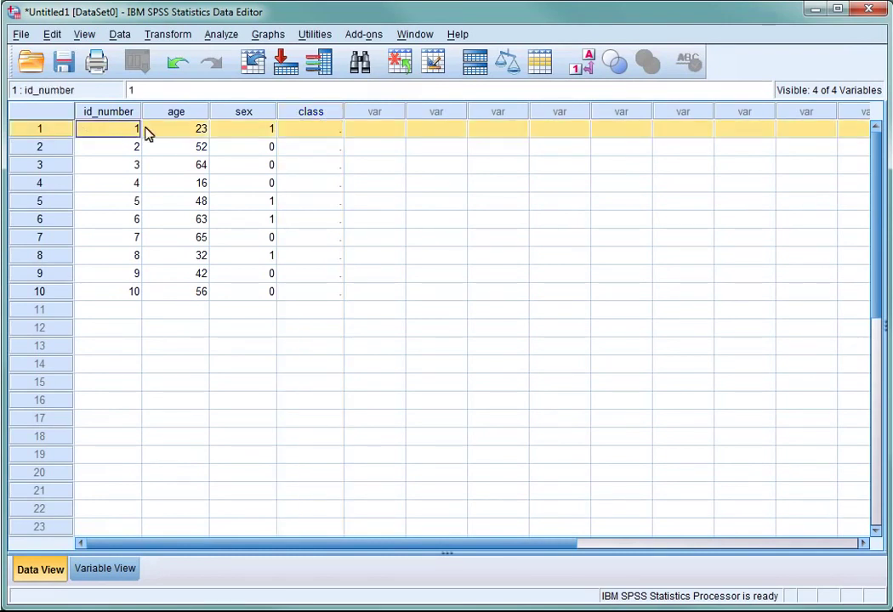
click(321, 132)
text(1 3 4 2)
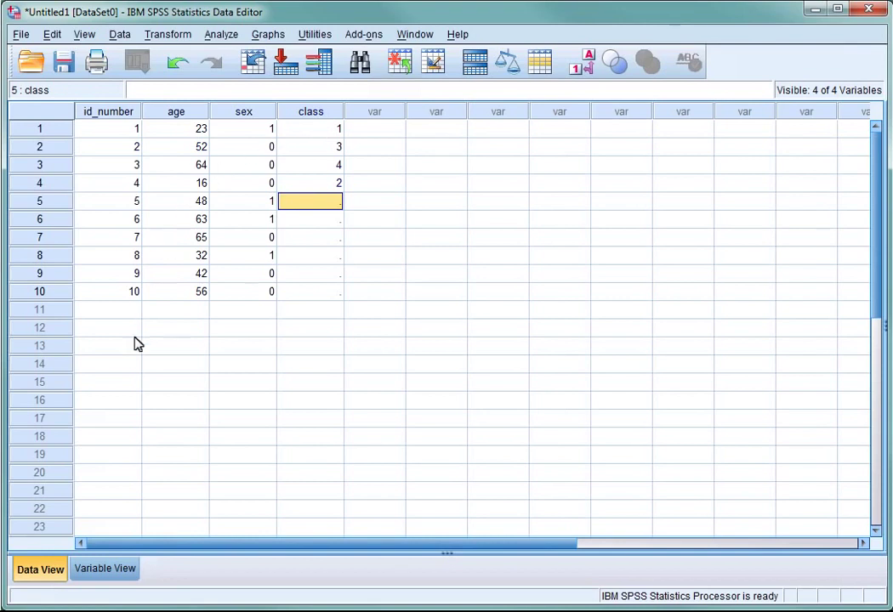
Step: Return to the variable definitions and set -99 as a discrete missing value for the age variable
click(106, 569)
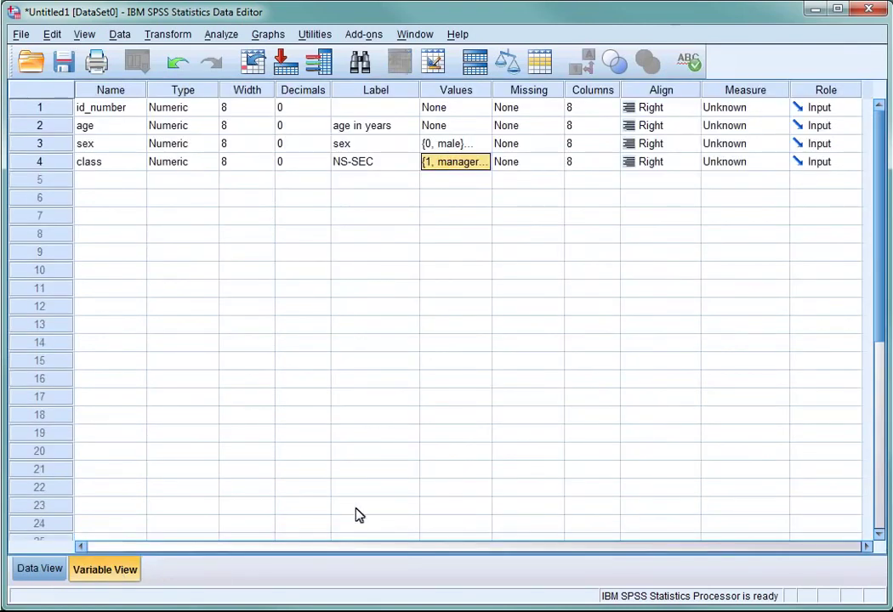
click(529, 92)
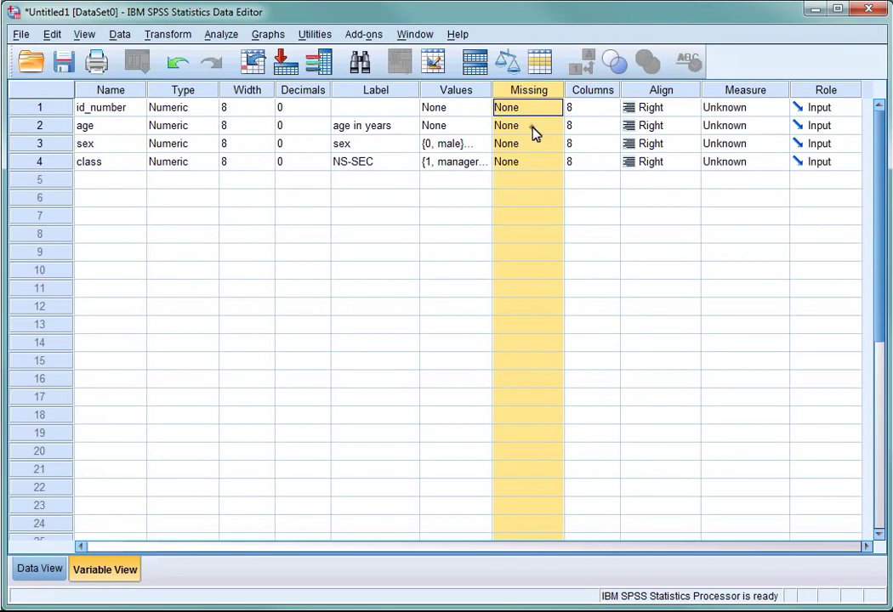
click(534, 128)
click(554, 126)
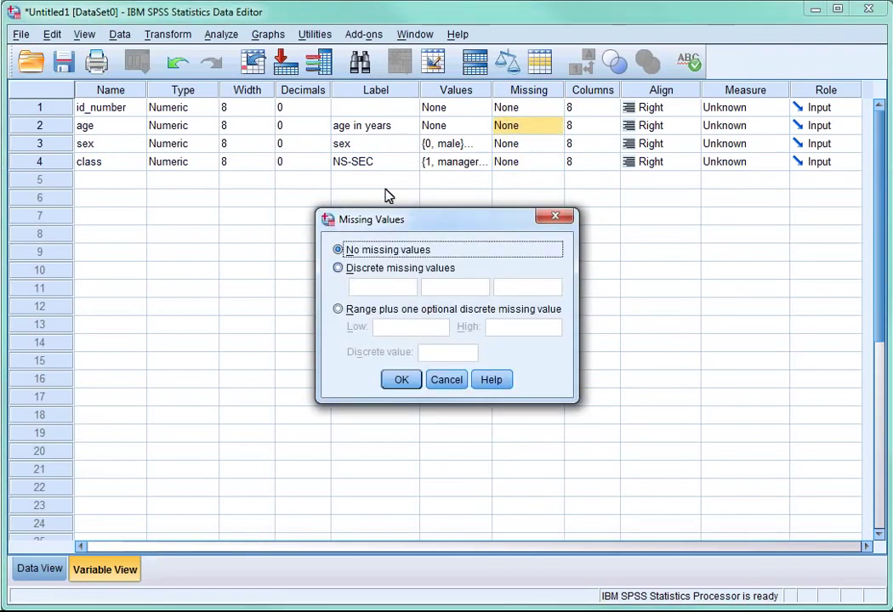
click(369, 268)
click(369, 287)
text(-99)
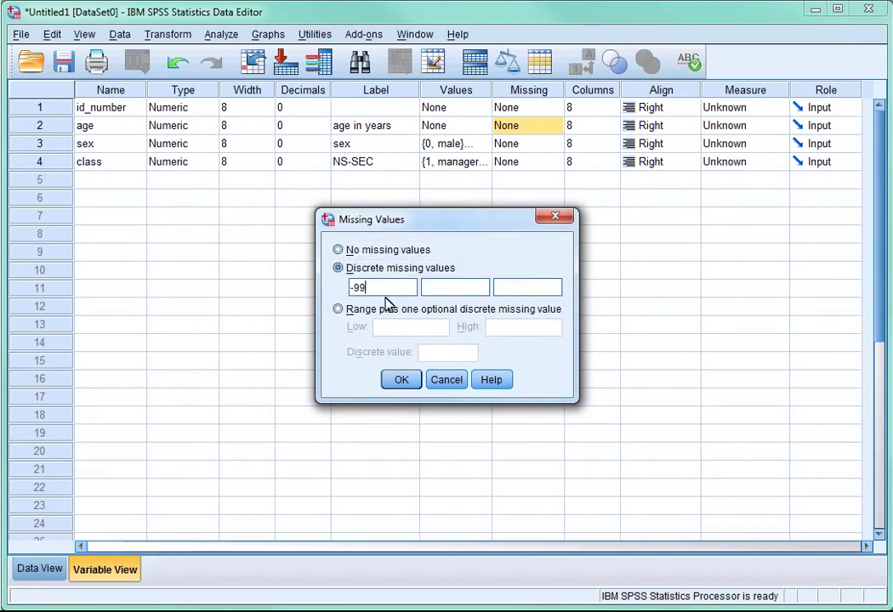
click(402, 380)
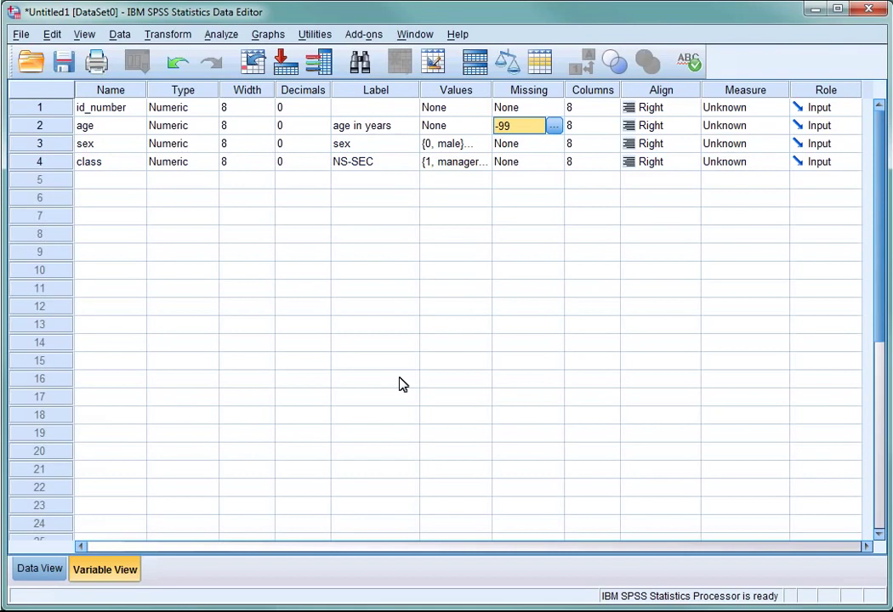
Step: Review the sex variable's value labels and set -99 as its discrete missing value
click(472, 146)
click(479, 144)
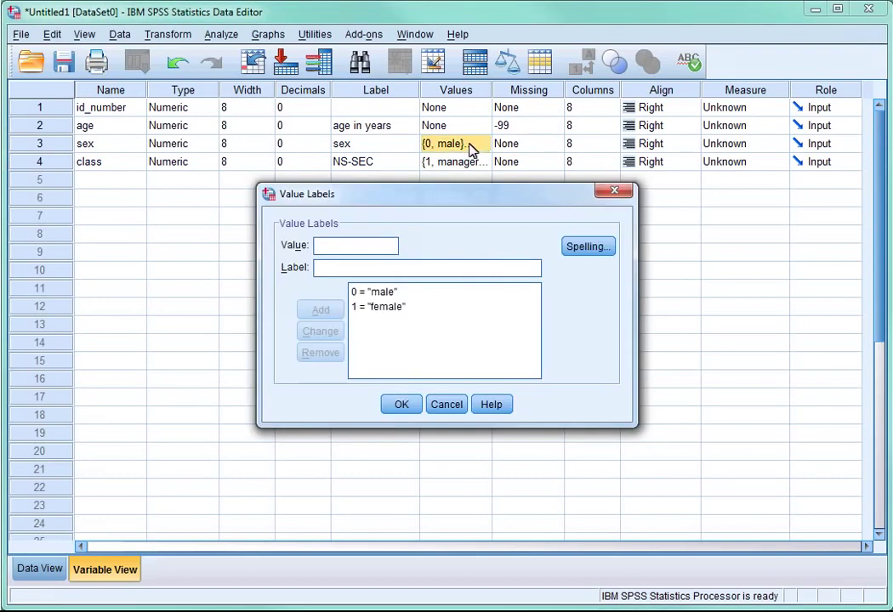
click(401, 405)
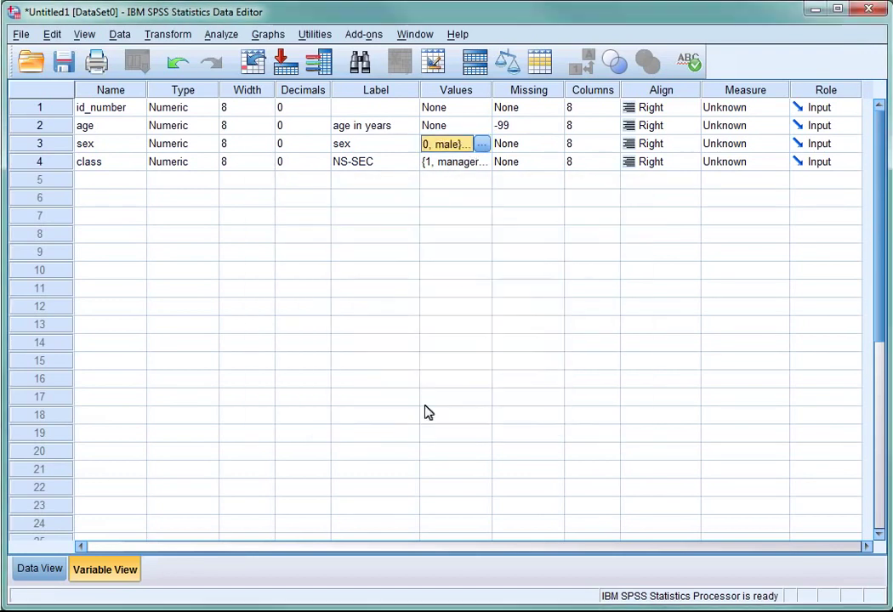
click(535, 150)
click(553, 145)
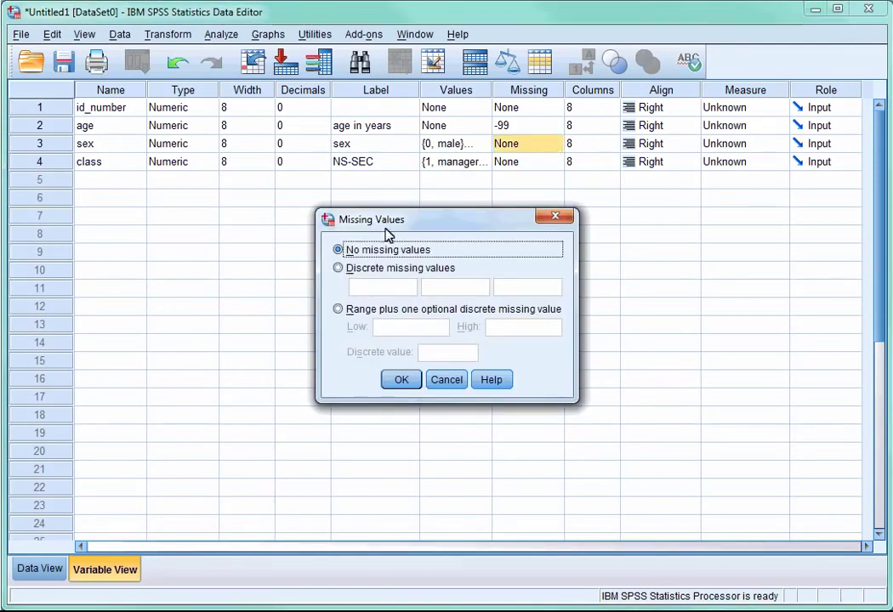
click(361, 268)
click(379, 289)
text(-99)
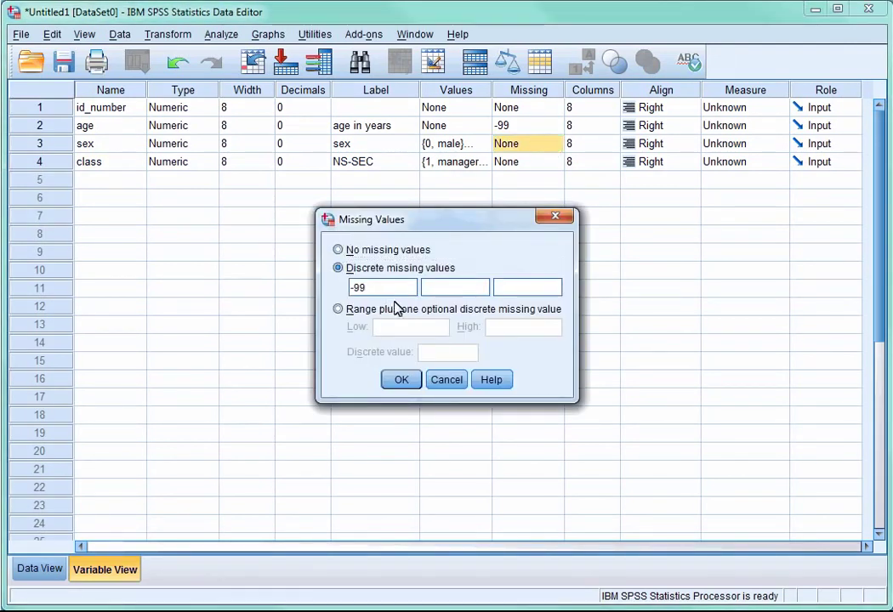
click(401, 380)
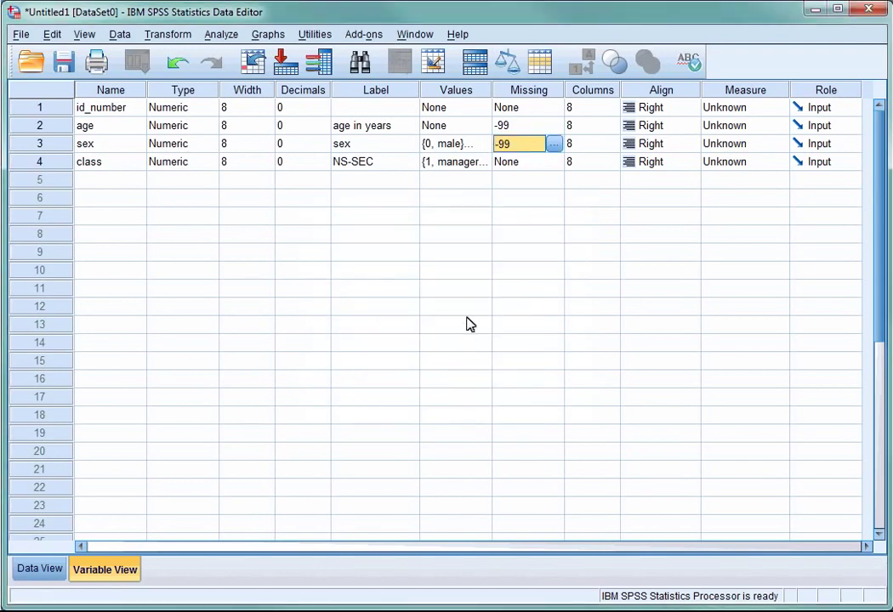
Step: Review the class variable's value labels and set -99 as its discrete missing value
click(485, 163)
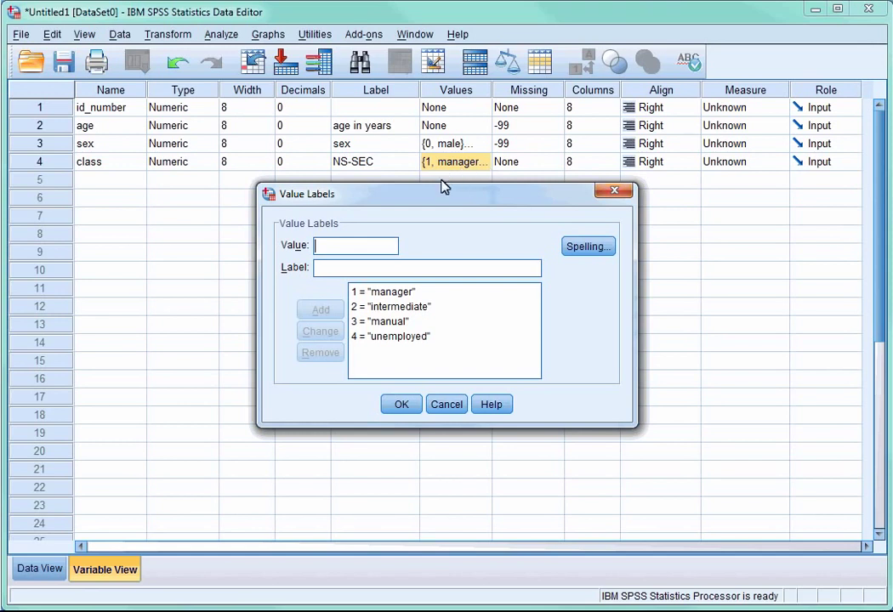
click(401, 404)
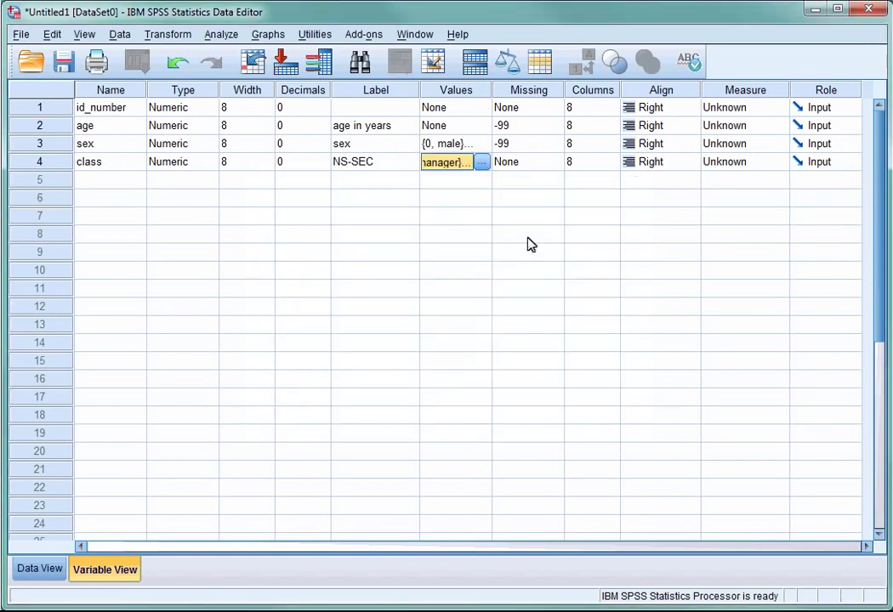
click(543, 164)
click(551, 164)
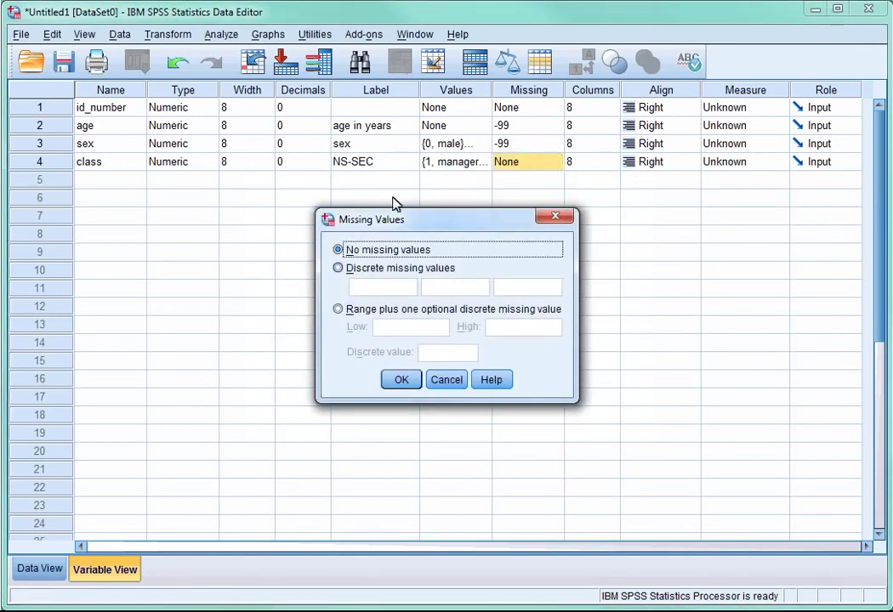
click(360, 269)
click(369, 286)
text(-99)
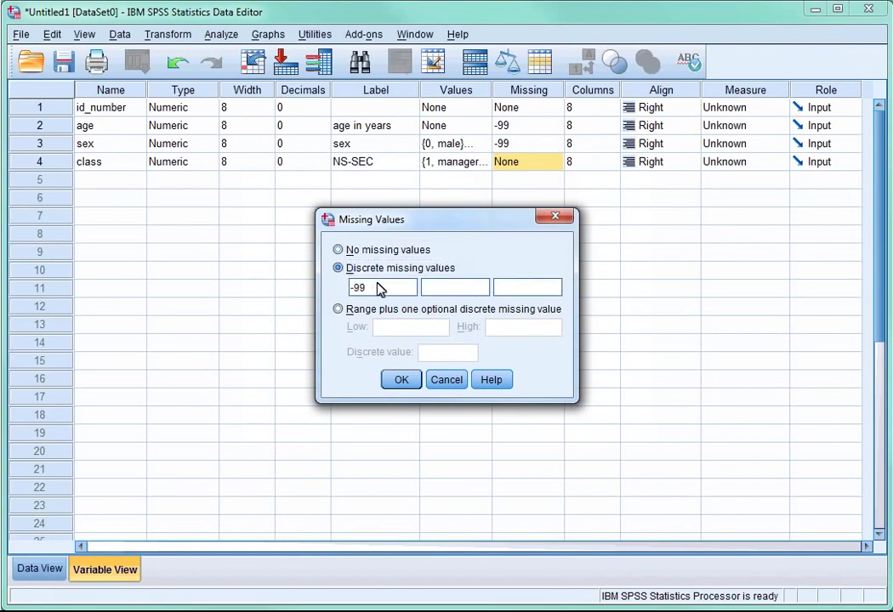
click(402, 380)
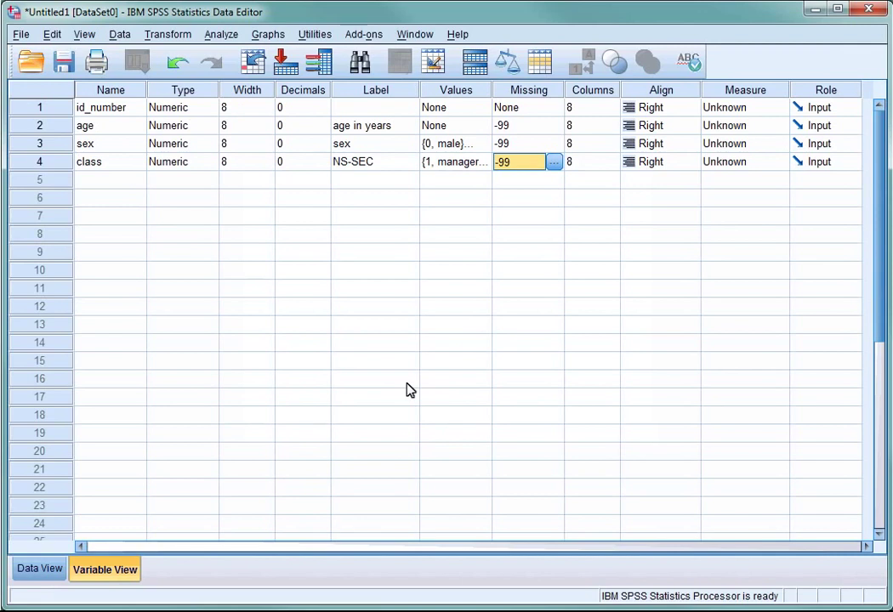
Step: Compare the variable rows in the definitions with the case rows and the age column in the case data
click(42, 108)
click(43, 125)
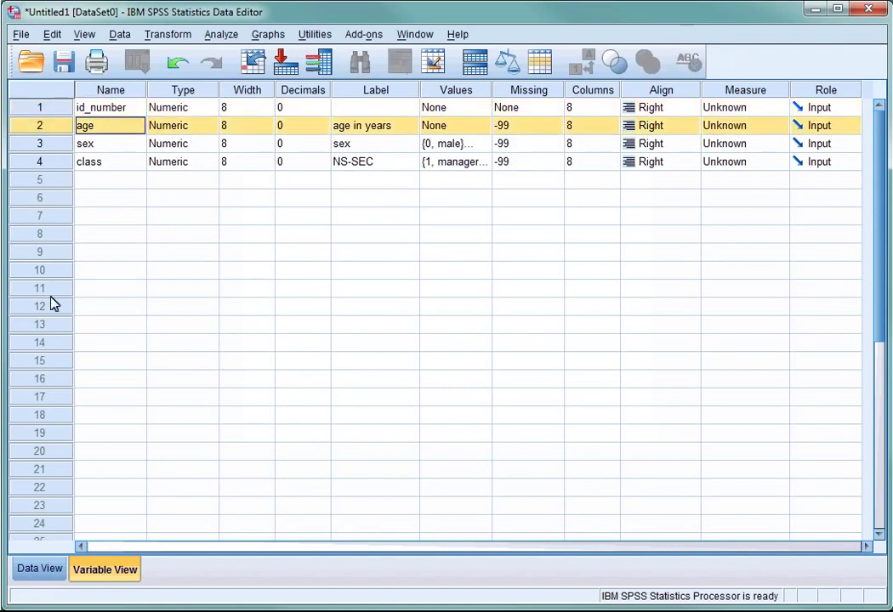
click(51, 569)
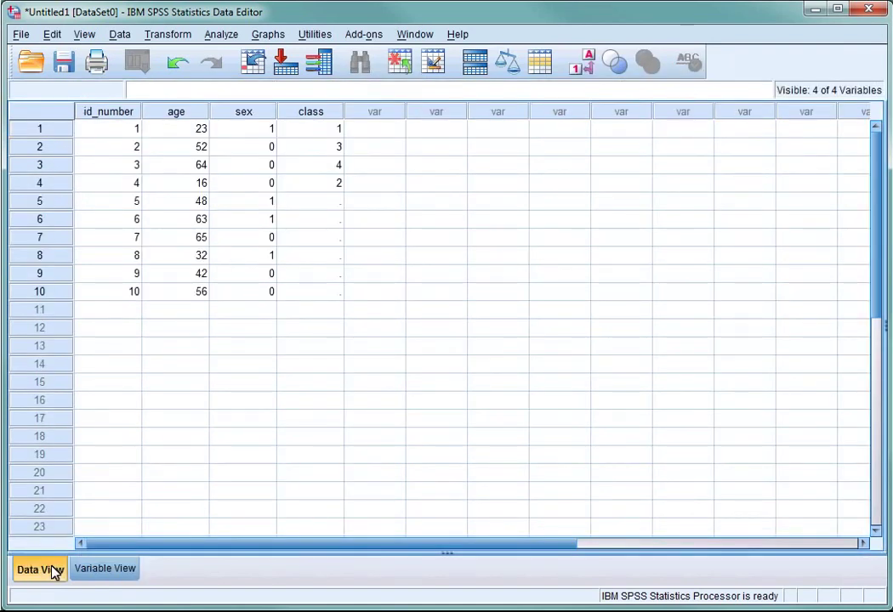
click(40, 130)
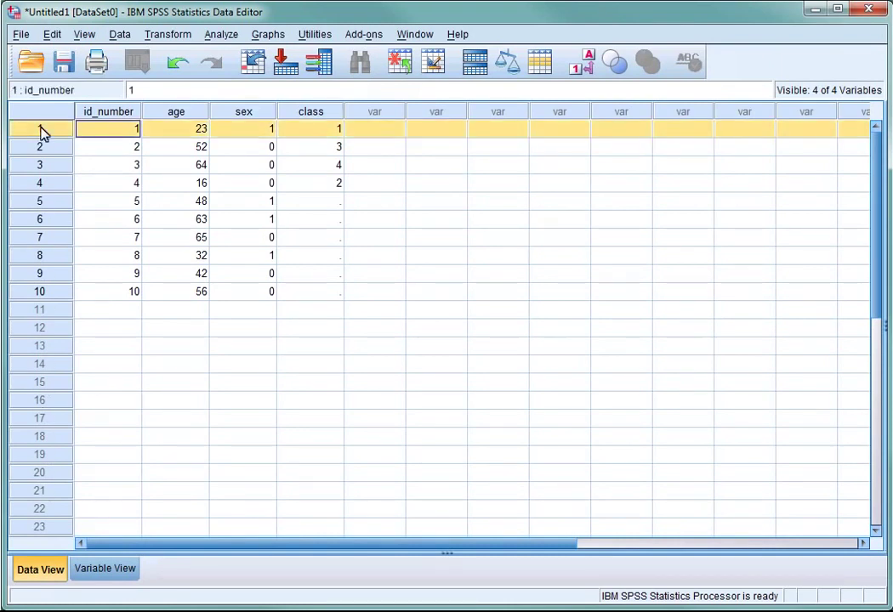
click(177, 112)
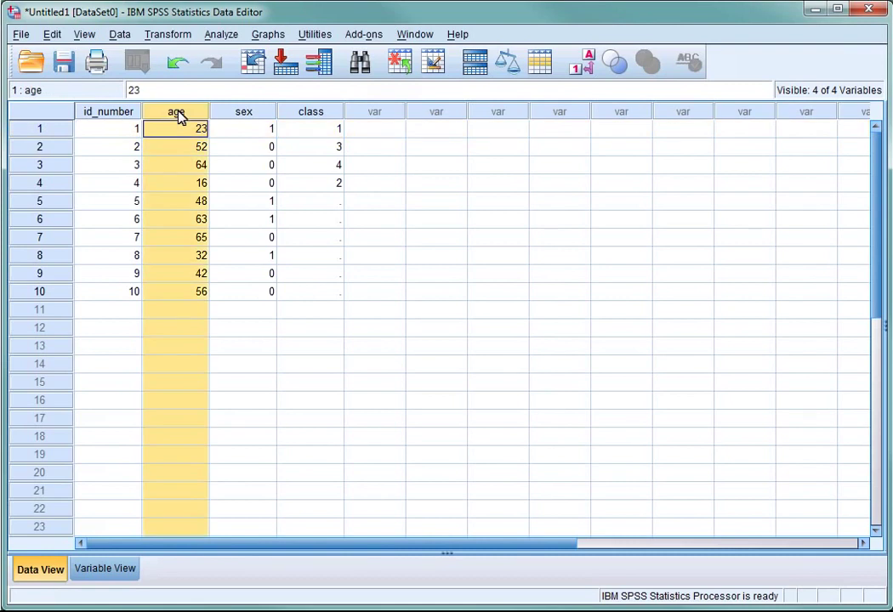